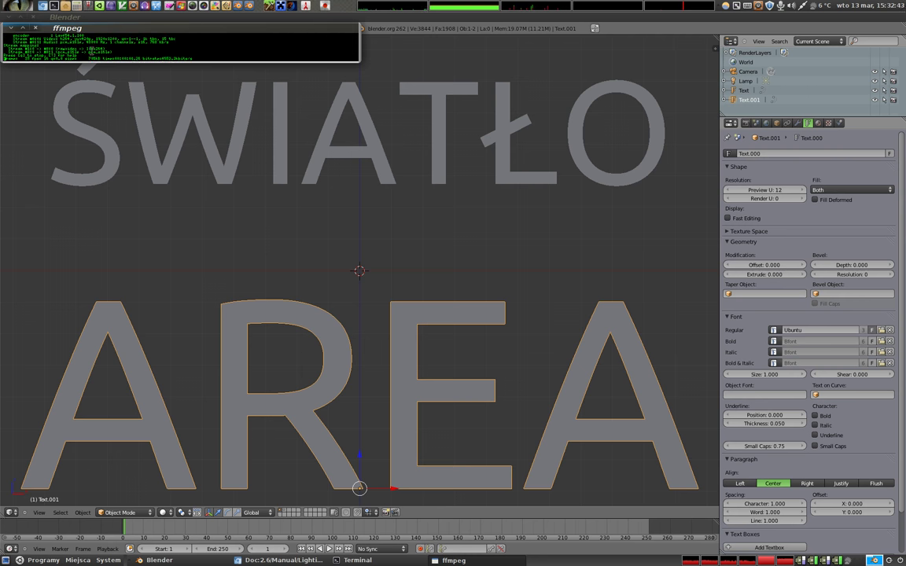
Minimise the terminal and switch to layer 2, which holds only the camera and lamp.
click(11, 28)
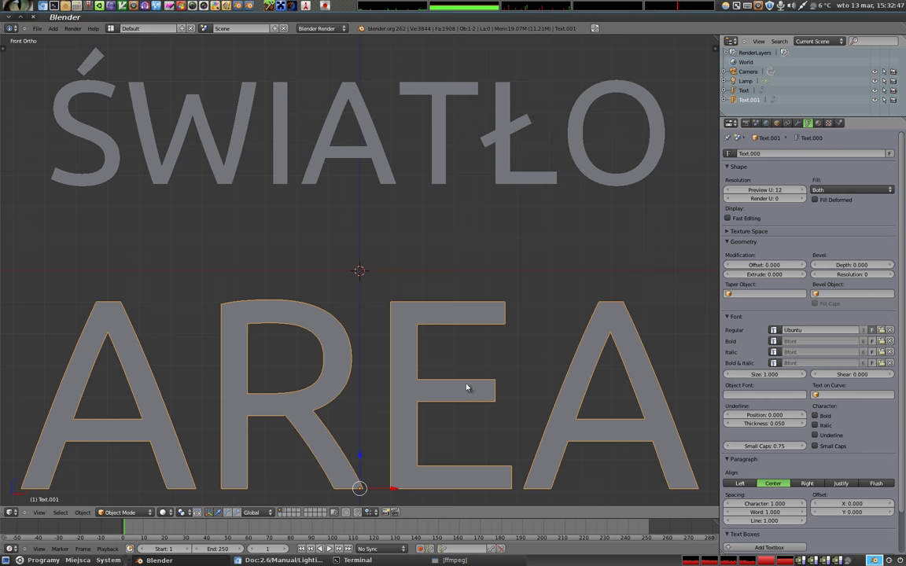
key(2)
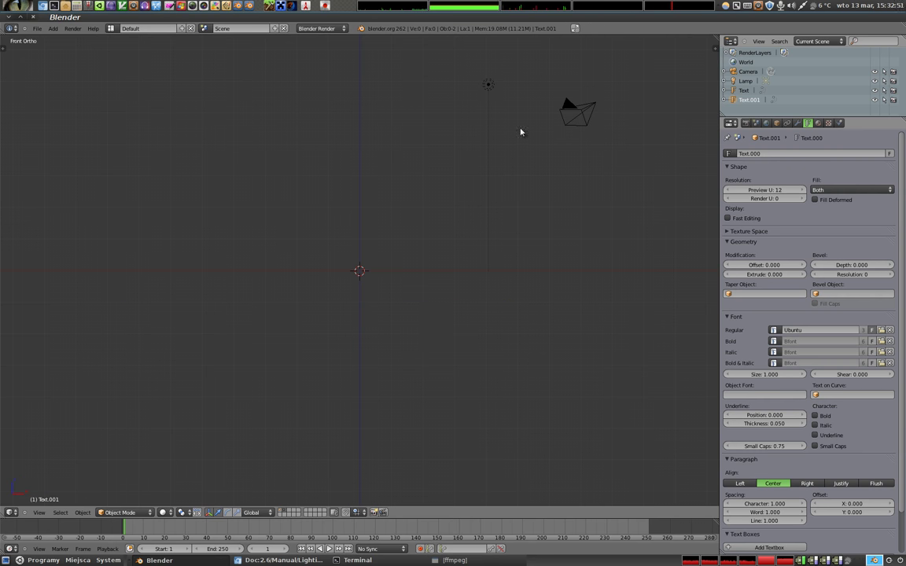
Change the lamp to a square Area lamp of size 1.000 and render a test image.
right_click(489, 86)
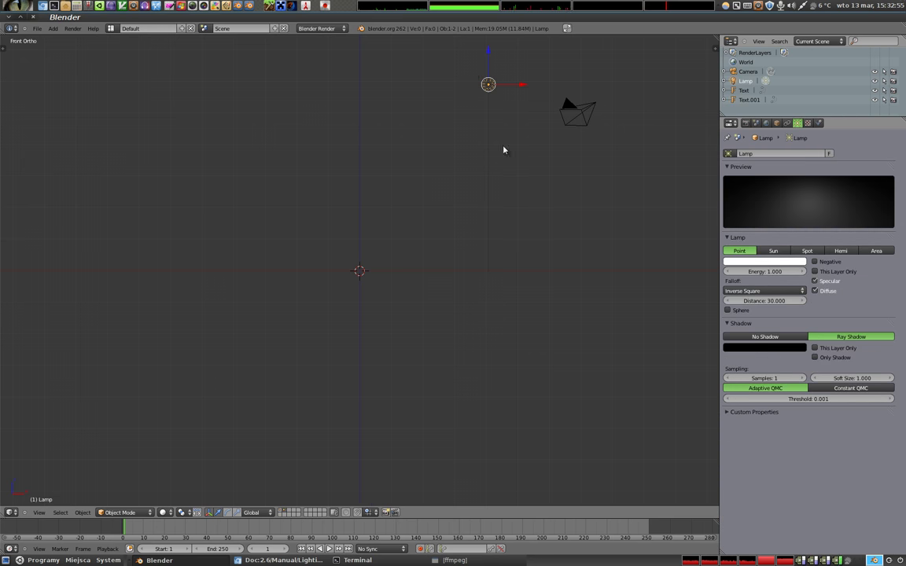
click(886, 252)
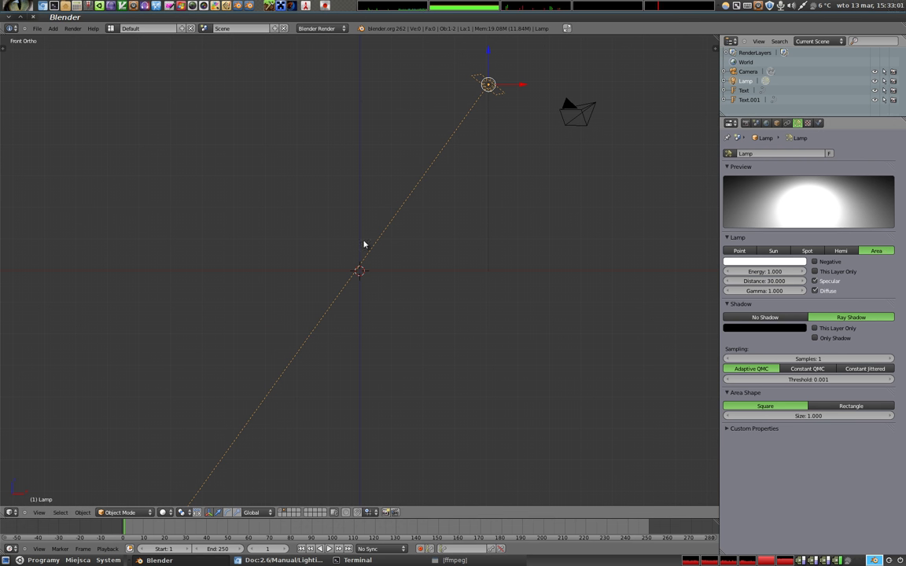
mouse_move(483, 193)
middle_down()
mouse_move(445, 218)
mouse_move(440, 184)
mouse_move(475, 95)
mouse_move(477, 117)
mouse_move(389, 152)
mouse_move(483, 200)
mouse_move(493, 175)
mouse_move(351, 125)
mouse_move(472, 181)
middle_up()
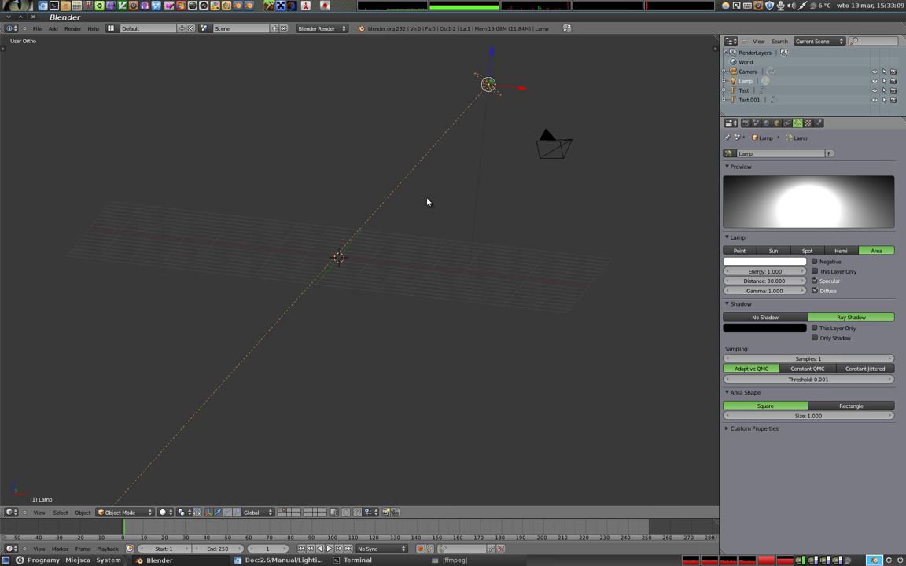
key(F12)
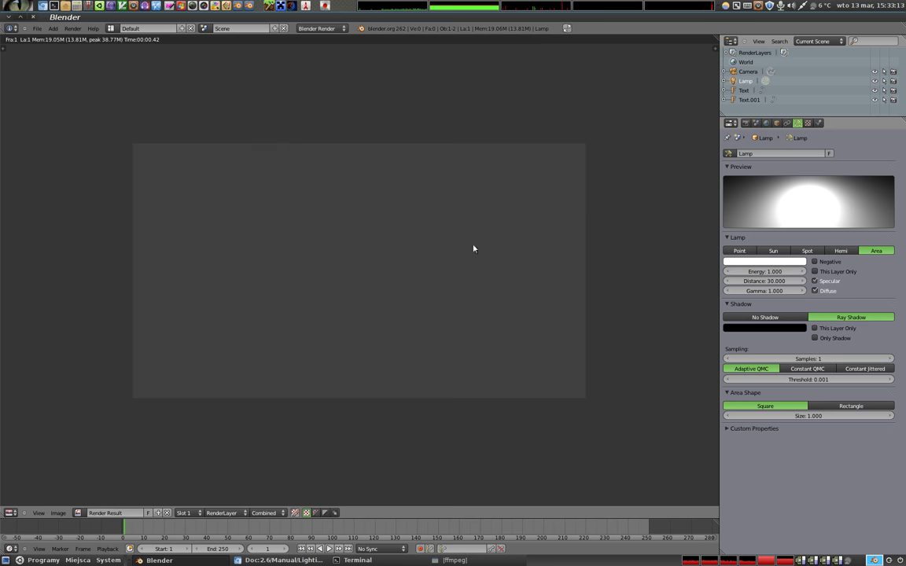
Add a plane scaled up as a large ground and render it through the camera.
key(Escape)
key(KP_0)
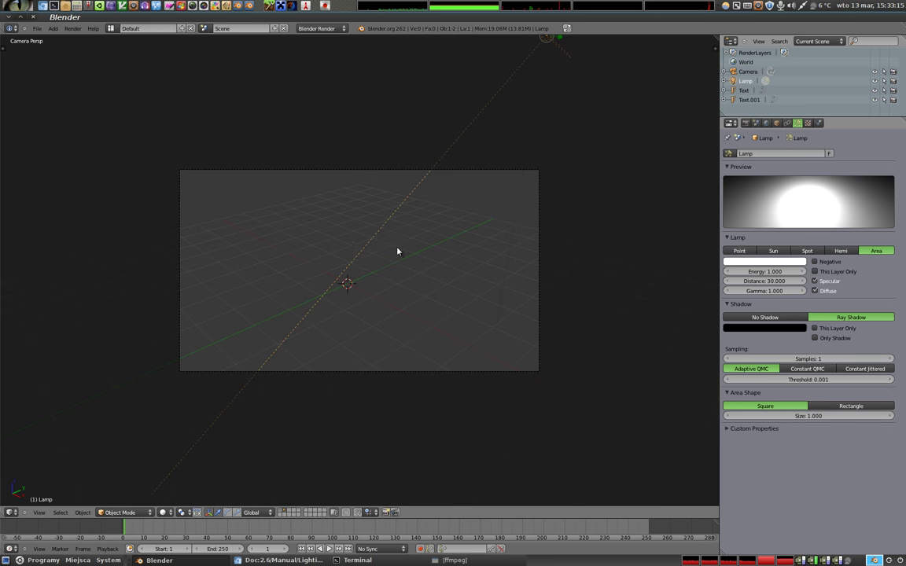
key(shift+a)
click(371, 288)
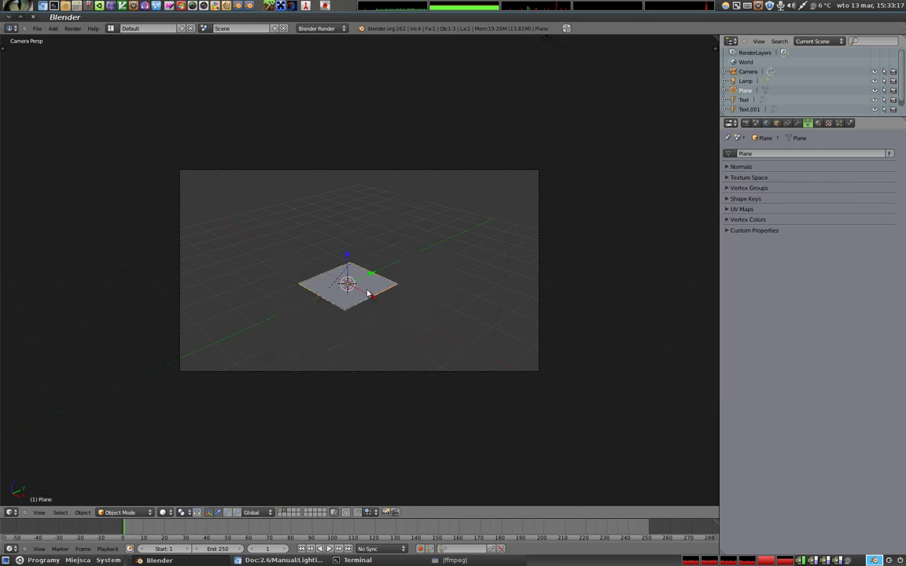
key(s)
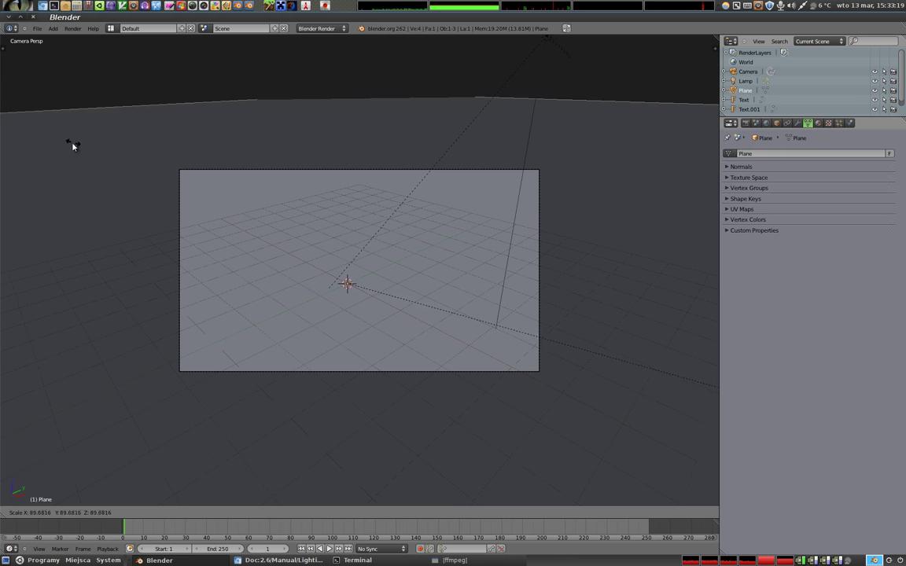
click(78, 178)
key(F12)
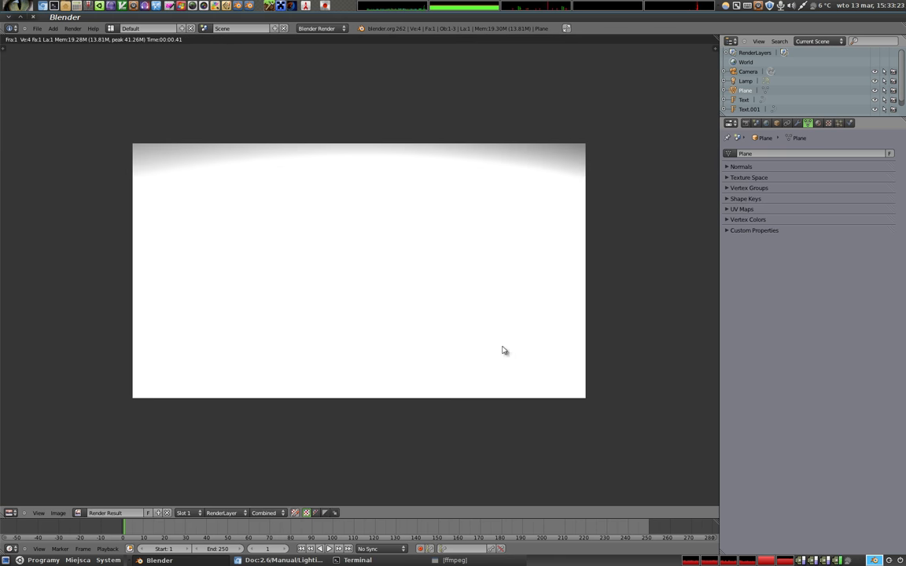
Move the camera back along its view axis and render the Area-lit plane again.
key(Escape)
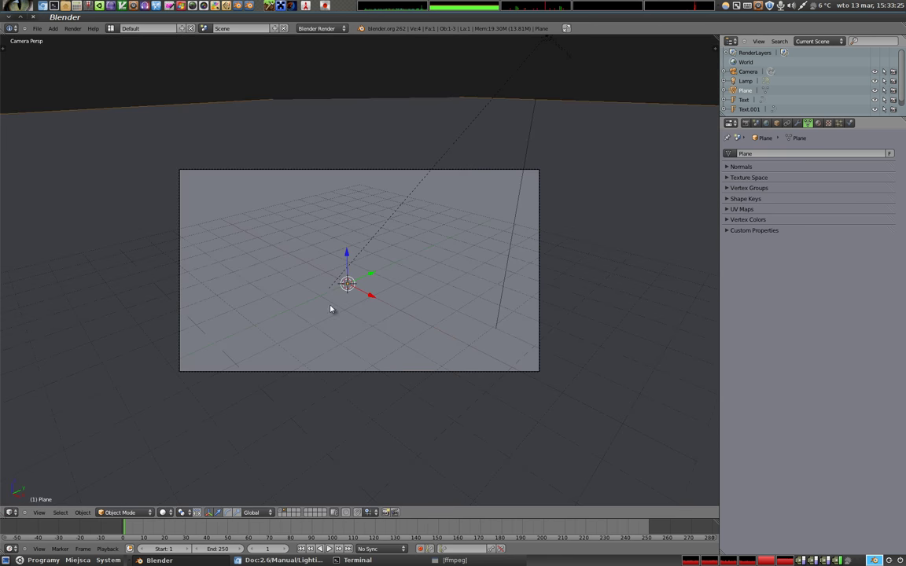
right_click(353, 177)
key(g)
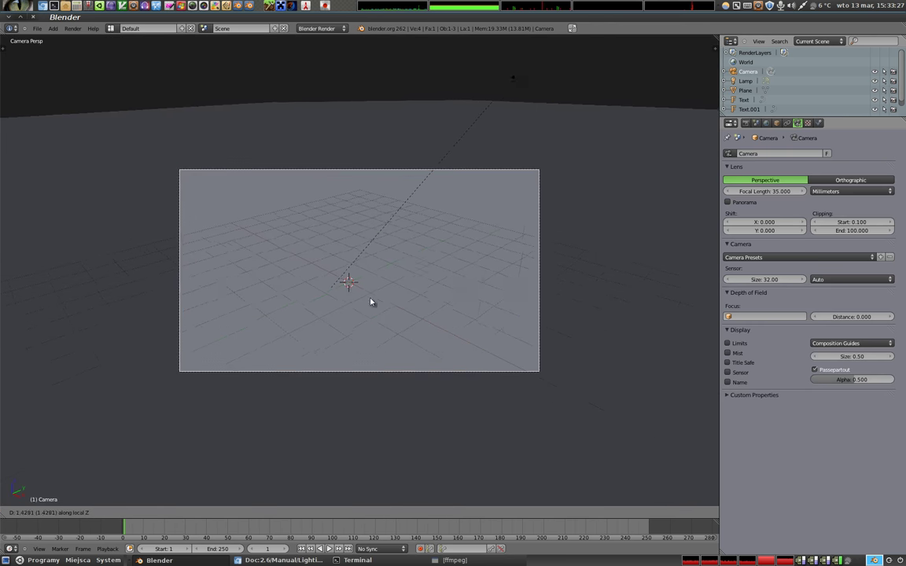
click(412, 451)
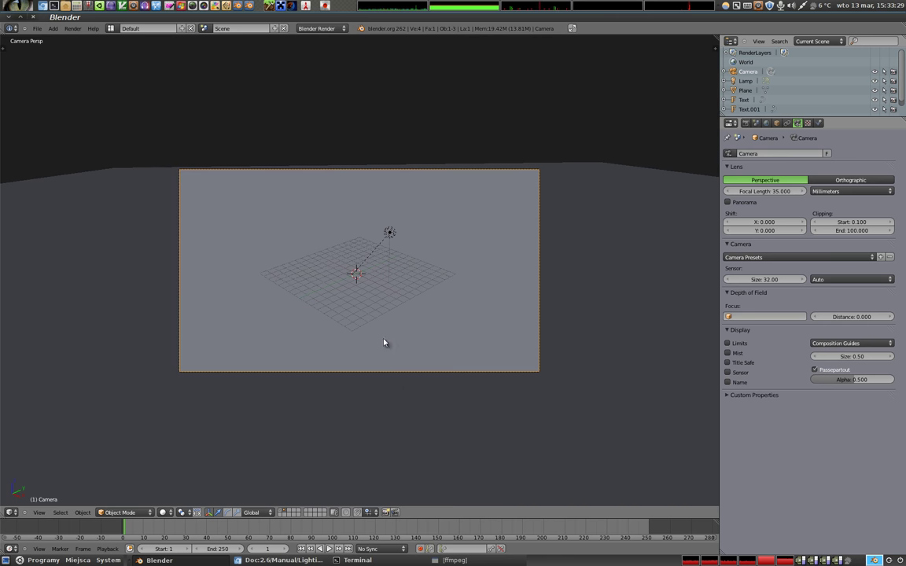
key(F12)
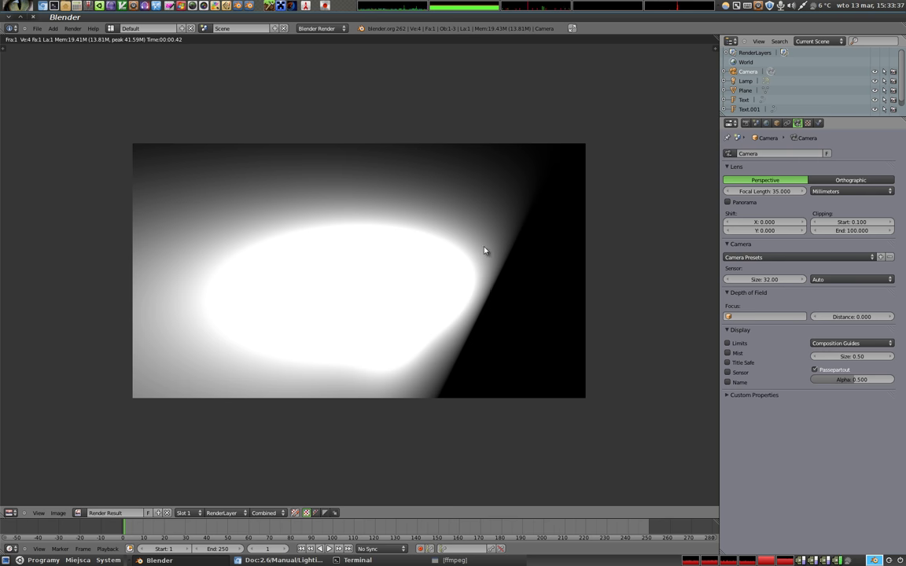
key(Escape)
key(KP_1)
Move the Area lamp directly above the origin, working in front orthographic view.
right_click(465, 85)
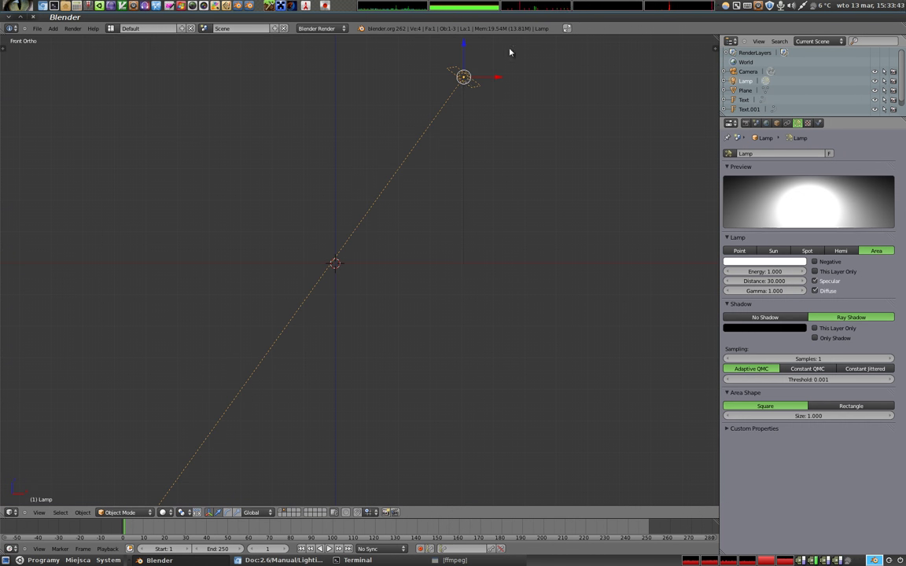
mouse_move(382, 172)
middle_down()
mouse_move(431, 202)
mouse_move(420, 222)
middle_up()
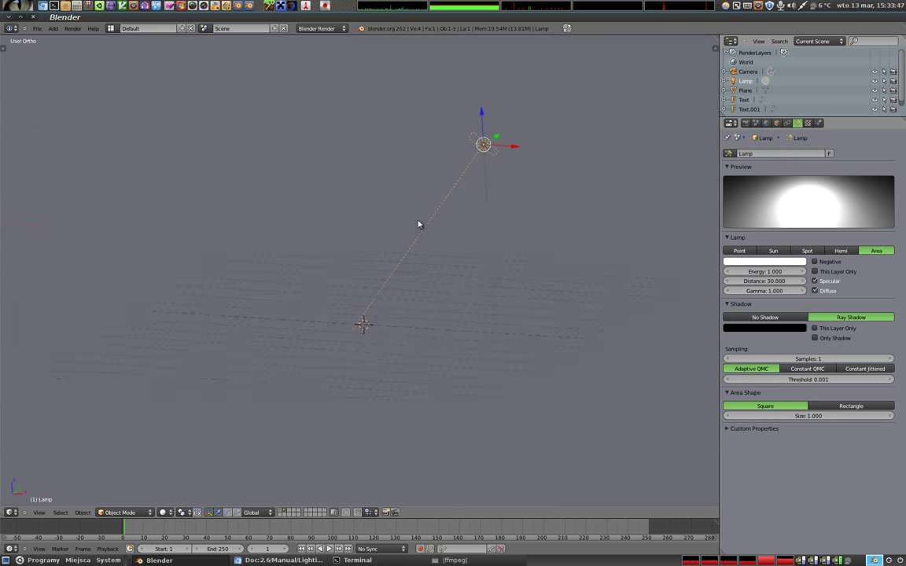
middle_drag(497, 140, 361, 176)
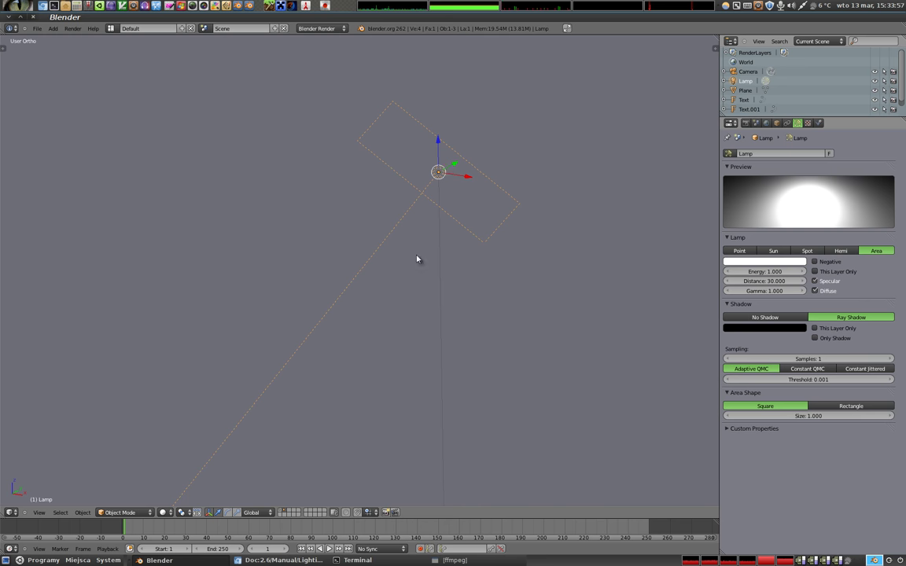
key(KP_1)
shift+middle_drag(282, 346, 483, 242)
scroll(481, 264, down, 4)
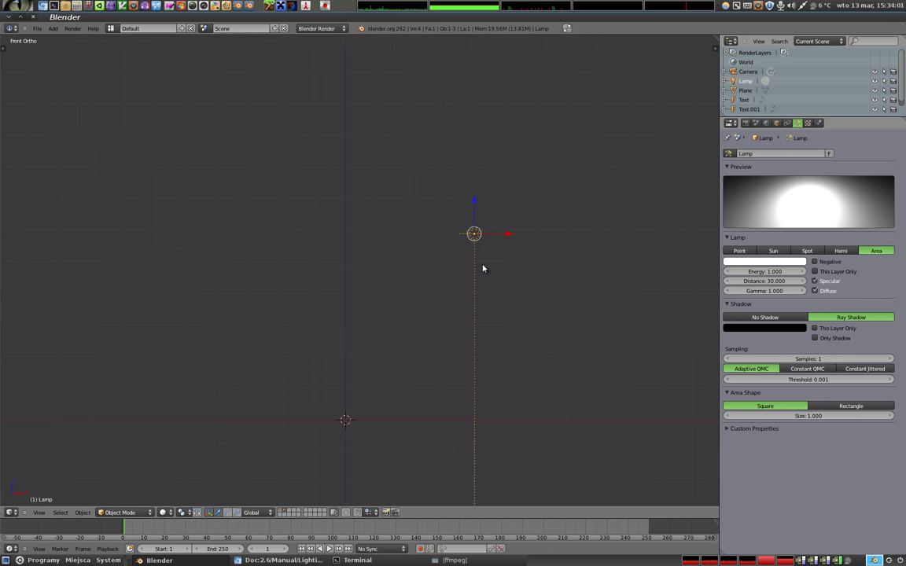
key(g)
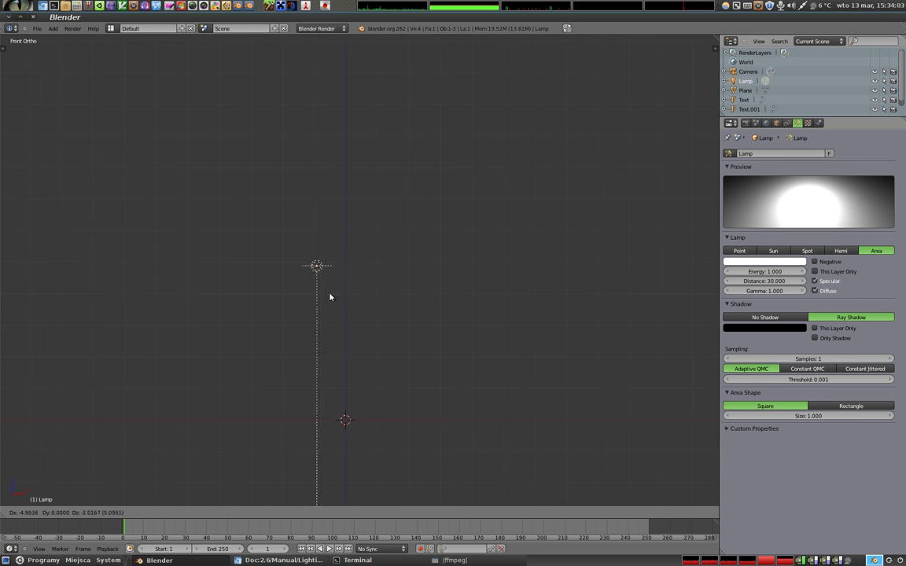
click(372, 353)
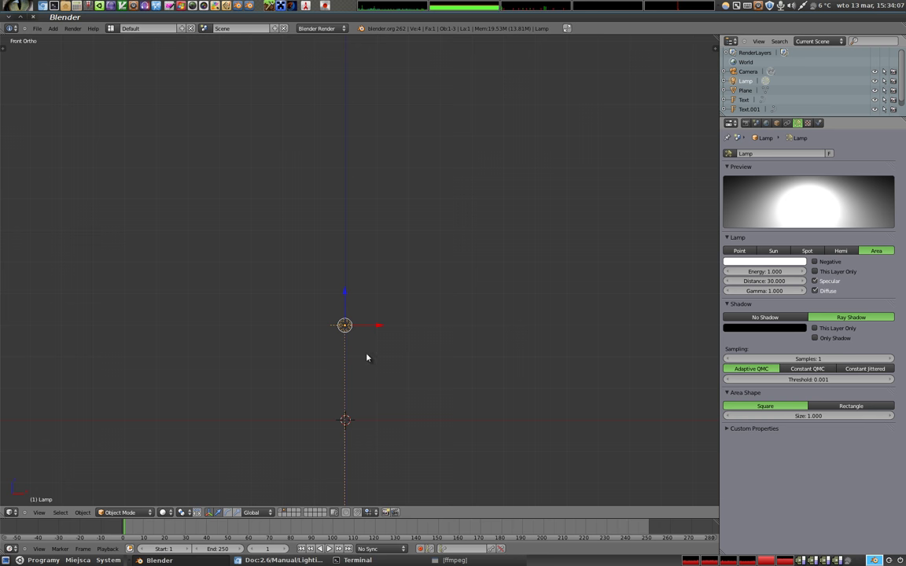
Scale the lamp up about eight times and render the almost entirely white ground.
key(s)
click(583, 410)
middle_drag(383, 365, 320, 259)
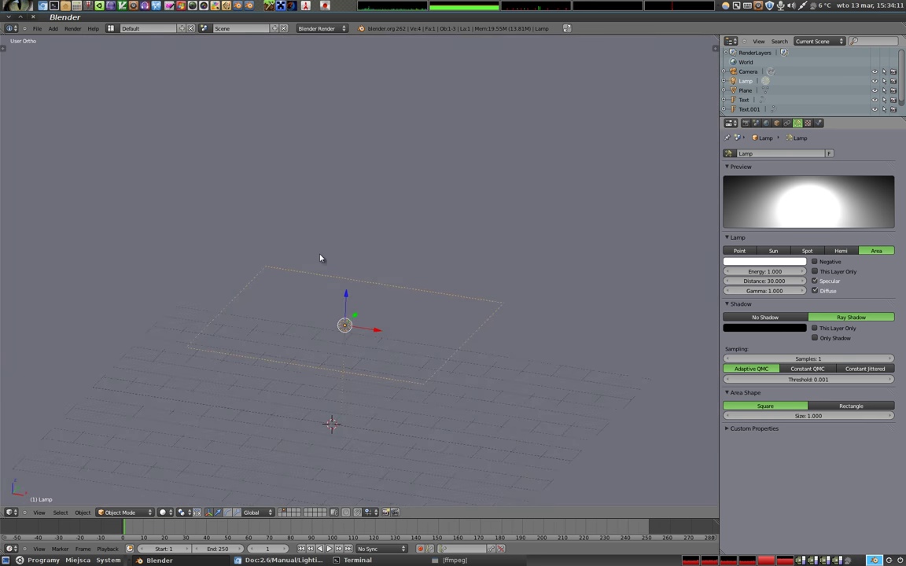
key(F12)
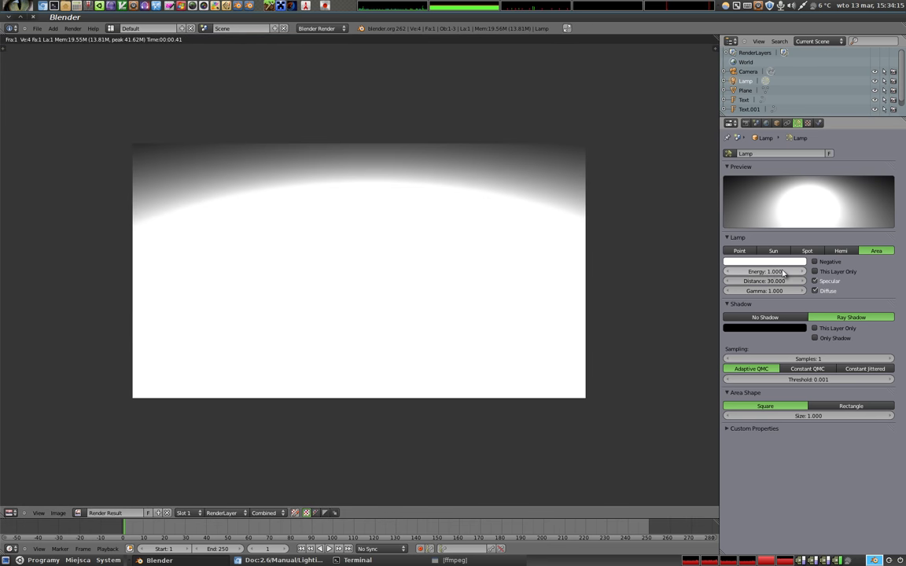
key(Escape)
mouse_move(333, 323)
middle_down()
mouse_move(329, 297)
mouse_move(425, 375)
mouse_move(369, 353)
middle_up()
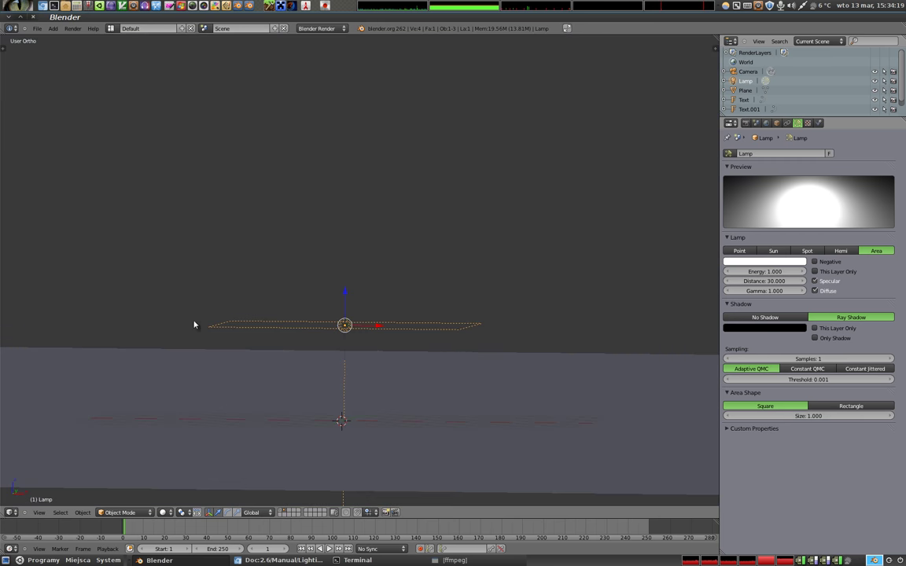
Add a Monkey and raise it vertically above the ground plane.
key(shift+a)
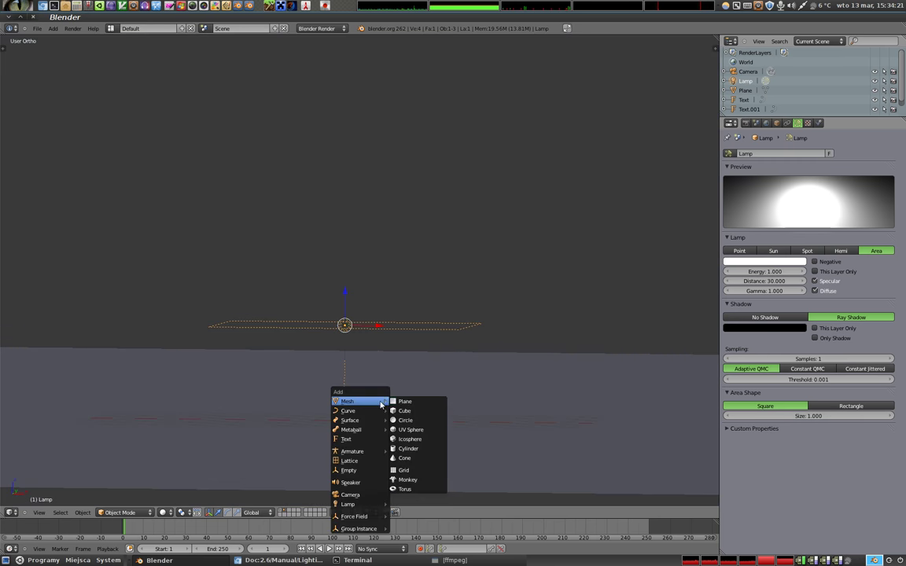
click(417, 482)
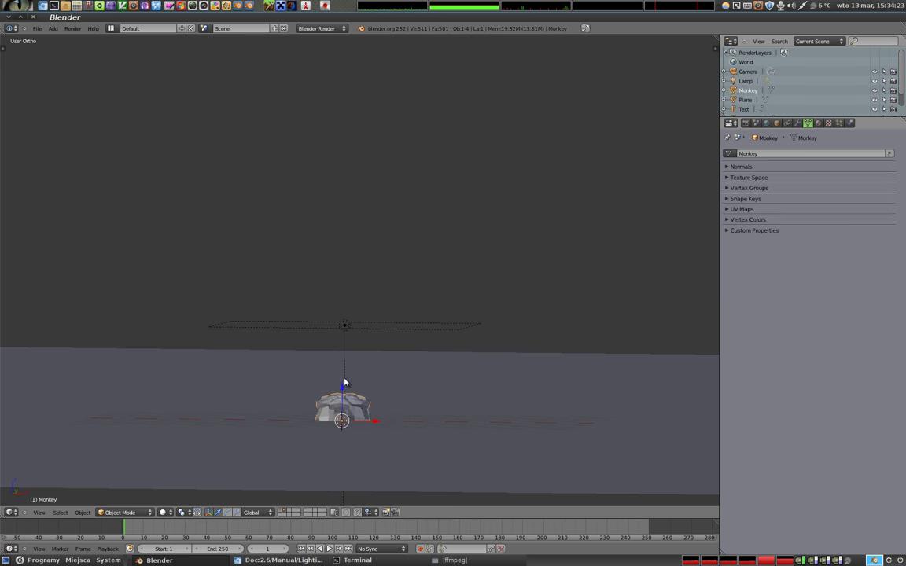
key(g)
key(z)
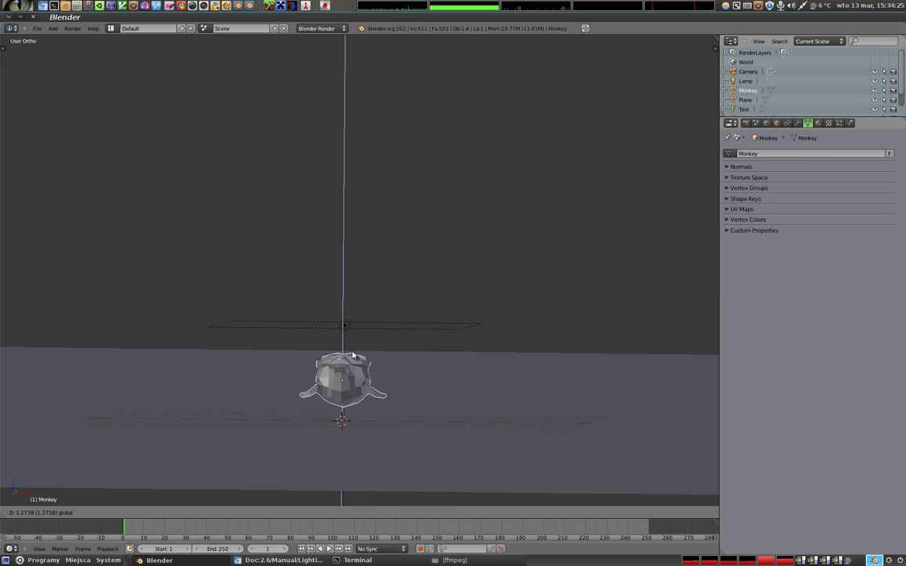
click(347, 368)
Render the Monkey's silhouette and shadow under the lamp, then return to camera view.
mouse_move(347, 367)
middle_down()
mouse_move(342, 381)
mouse_move(300, 304)
middle_up()
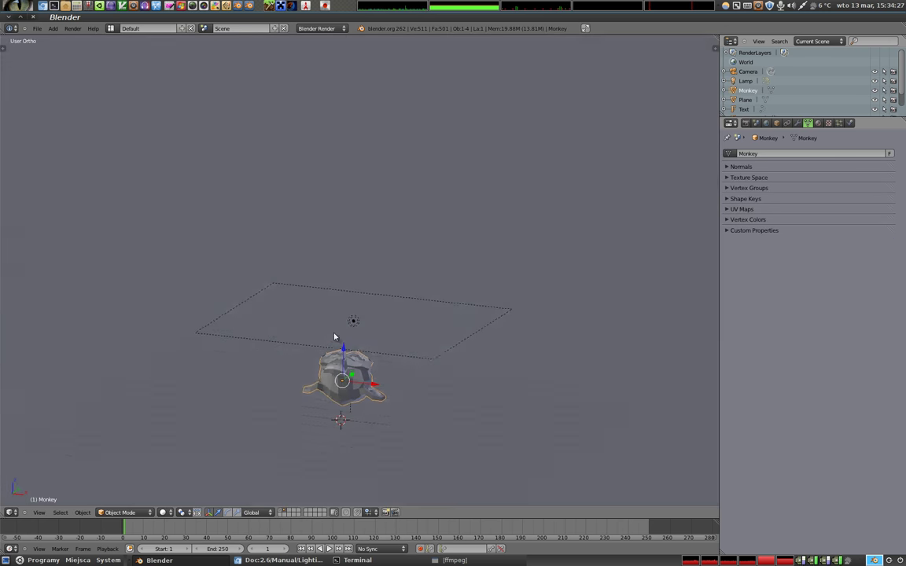
right_click(399, 308)
right_click(399, 308)
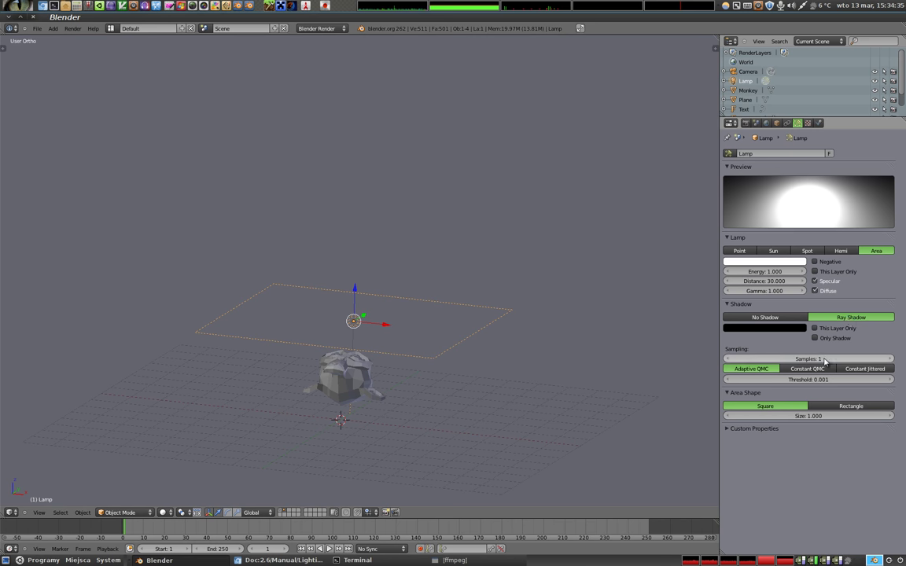
key(F12)
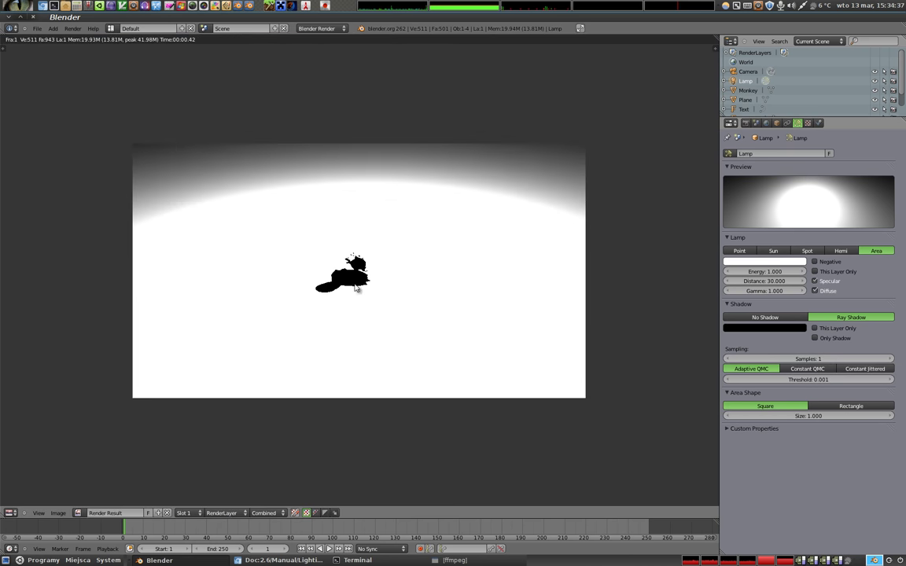
scroll(356, 283, up, 2)
scroll(355, 259, up, 3)
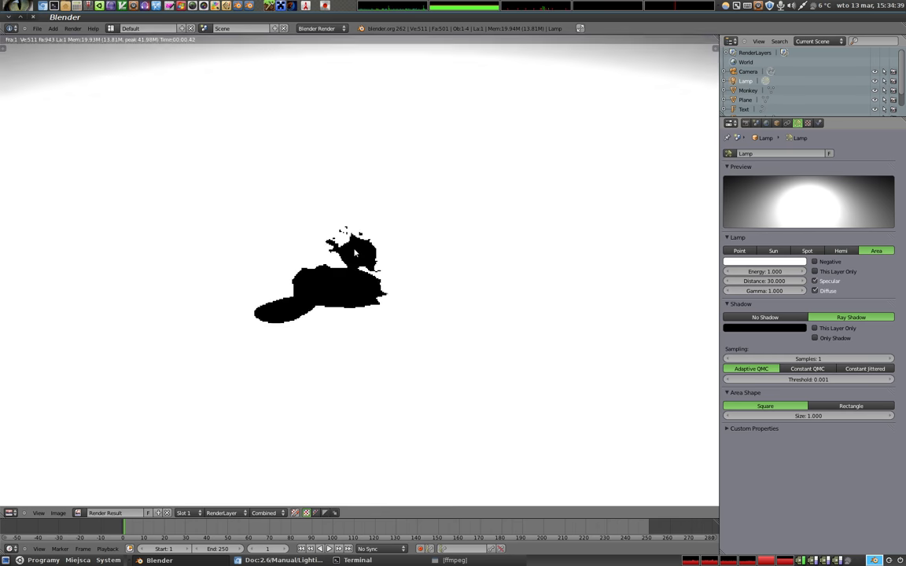
key(Escape)
key(KP_0)
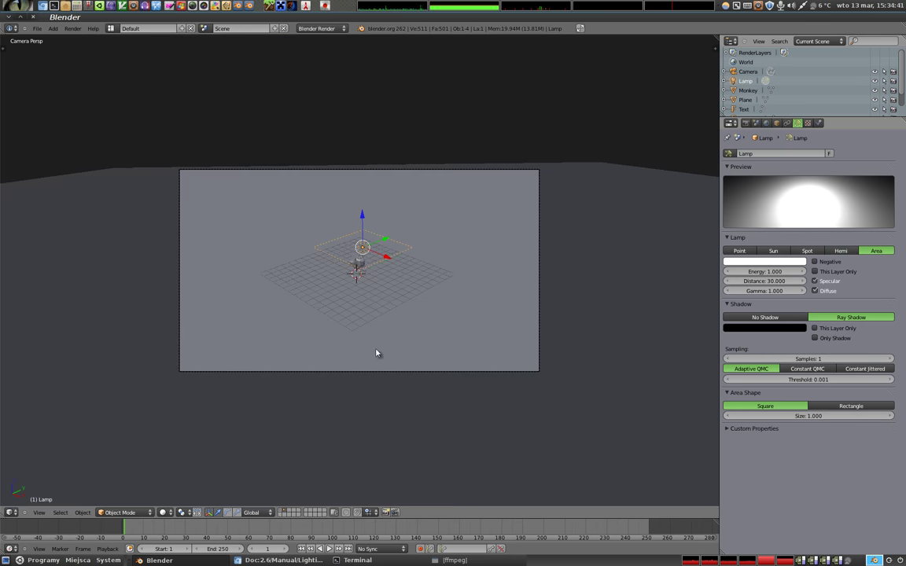
Move the camera closer along its local Z so the Monkey fills the frame, and test-render.
right_click(377, 371)
key(g)
key(z)
key(z)
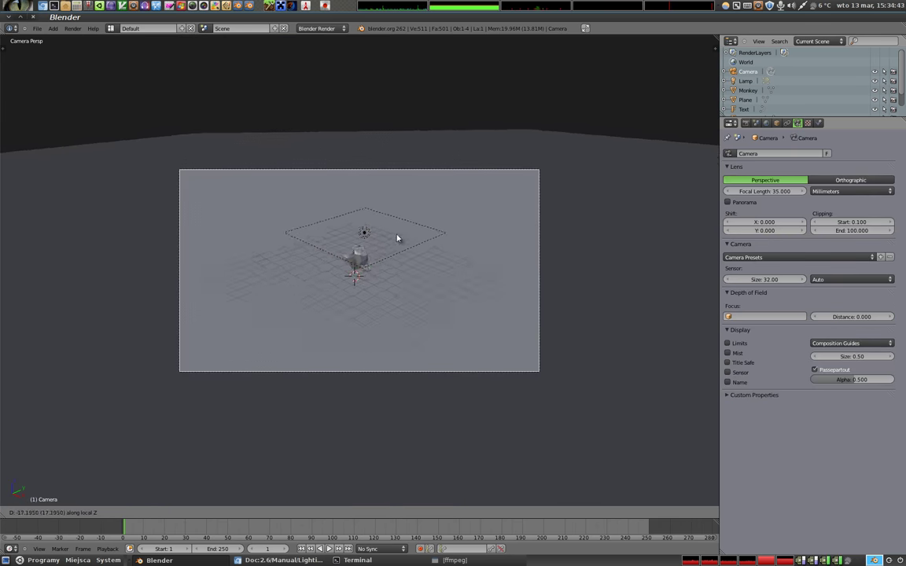
click(401, 193)
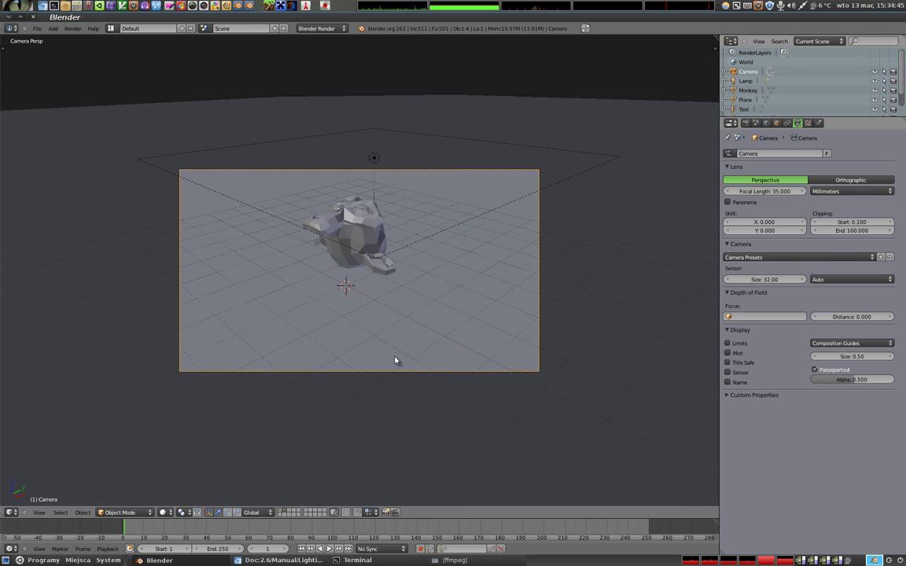
key(F12)
scroll(336, 185, down, 3)
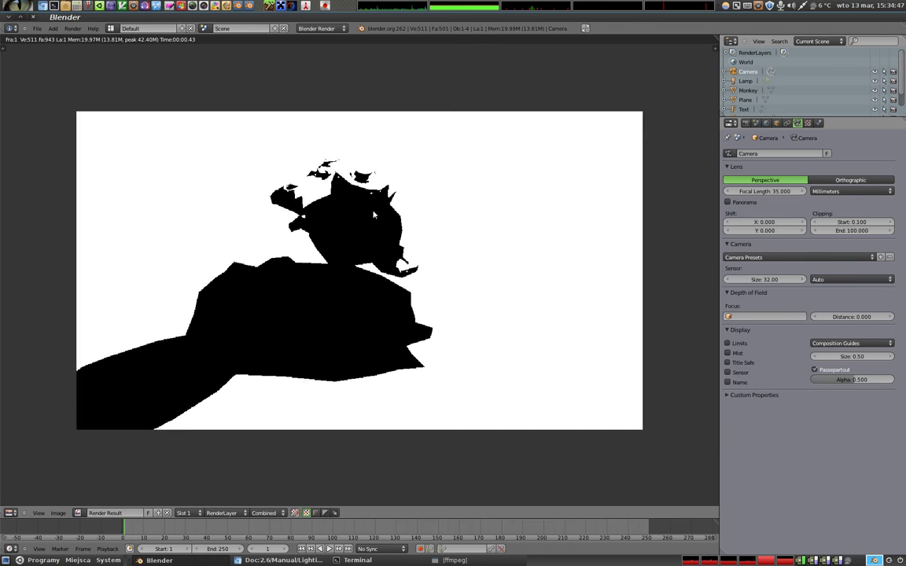
scroll(372, 212, up, 1)
key(Escape)
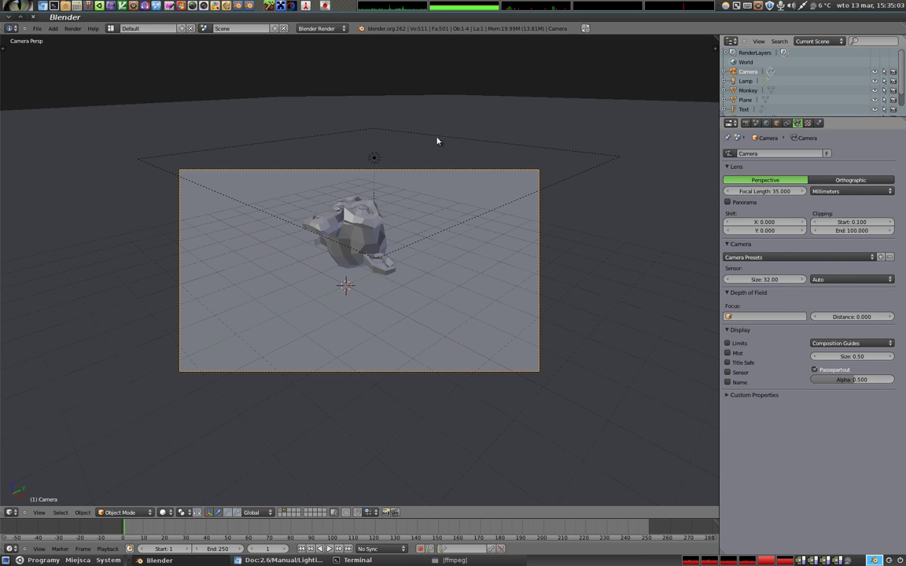
Set the Area lamp's energy to 0.1 and render.
right_click(374, 157)
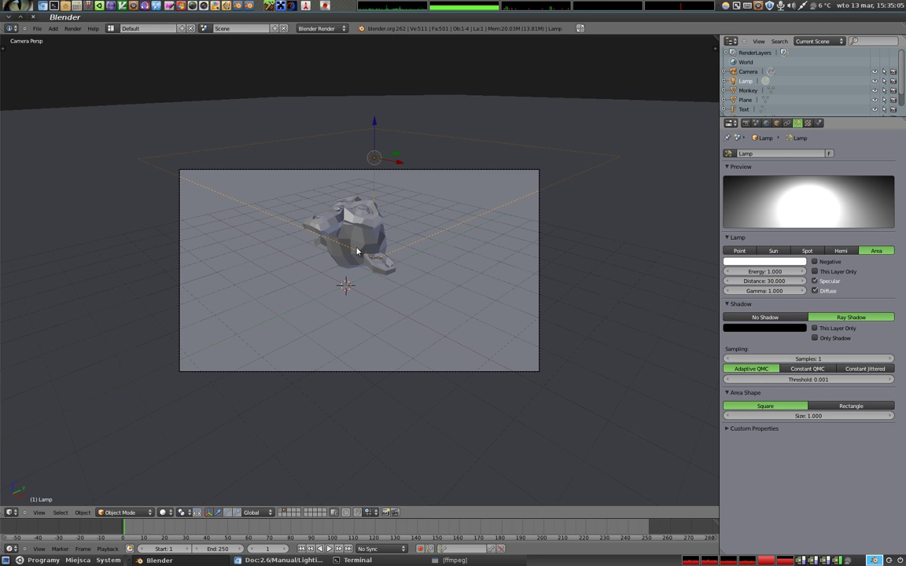
click(768, 272)
text(0.1)
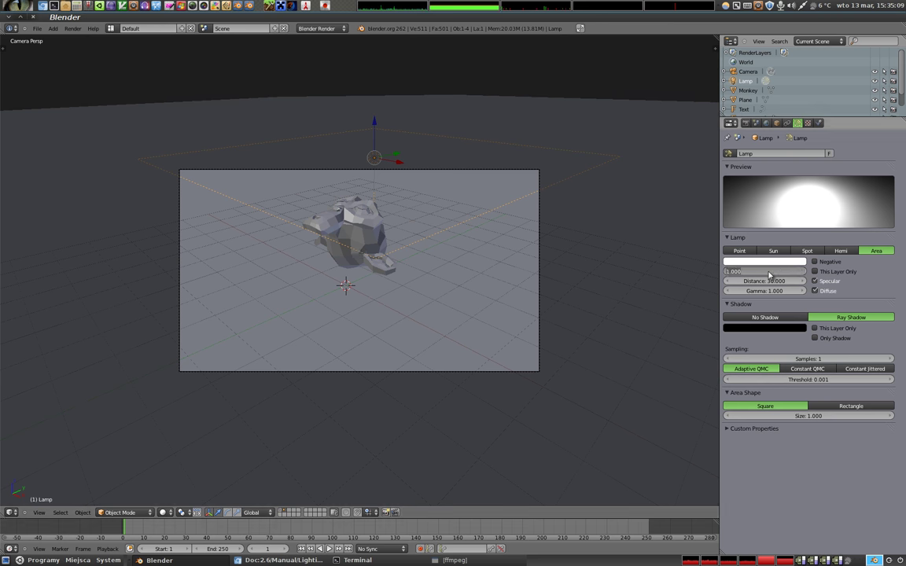
key(Return)
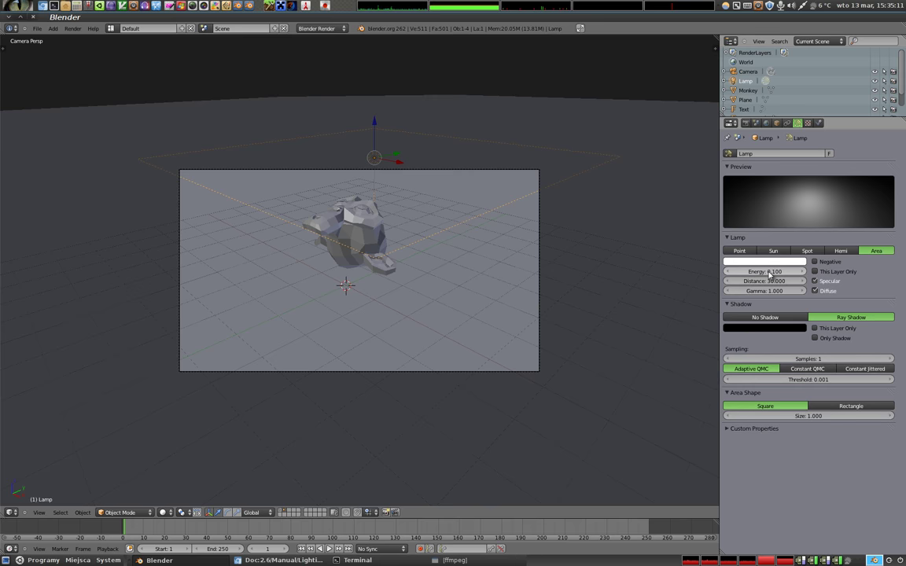
key(F12)
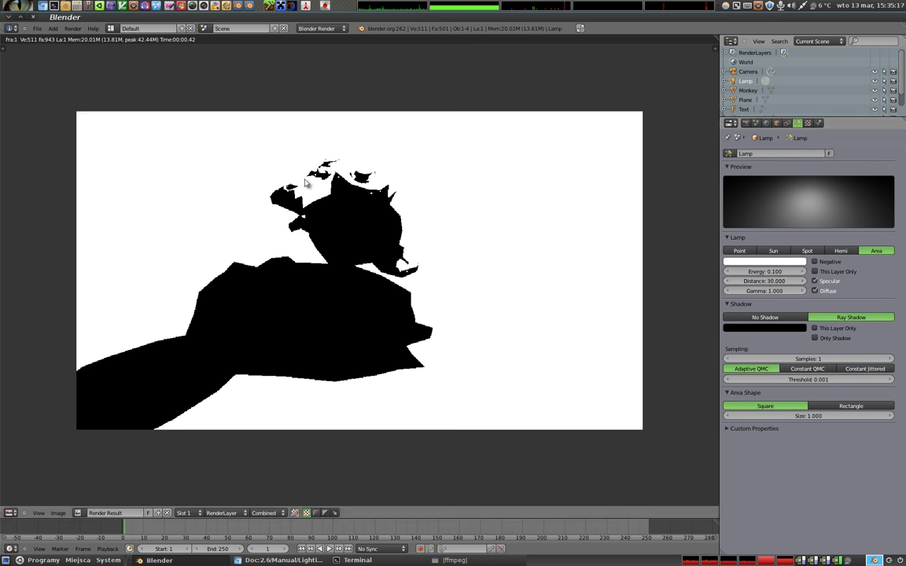
Lower the lamp energy through 0.01 and 0.005 down to 0.001, then re-render.
click(778, 272)
key(BackSpace)
key(Return)
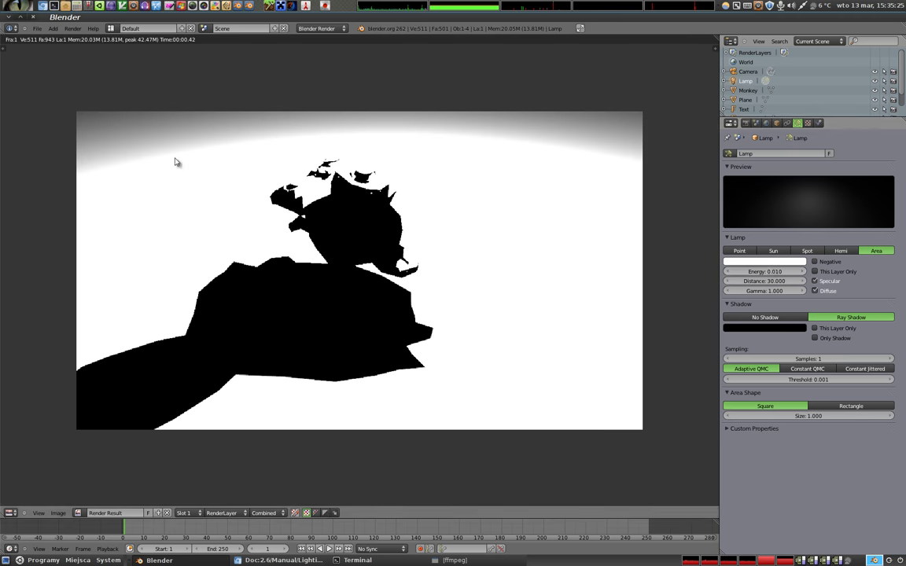
click(770, 273)
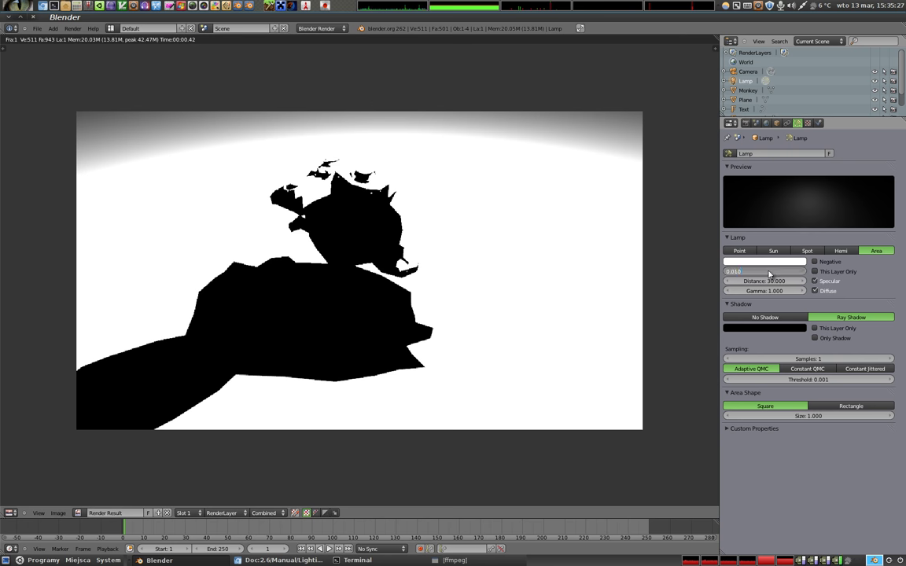
text(0.005)
key(Return)
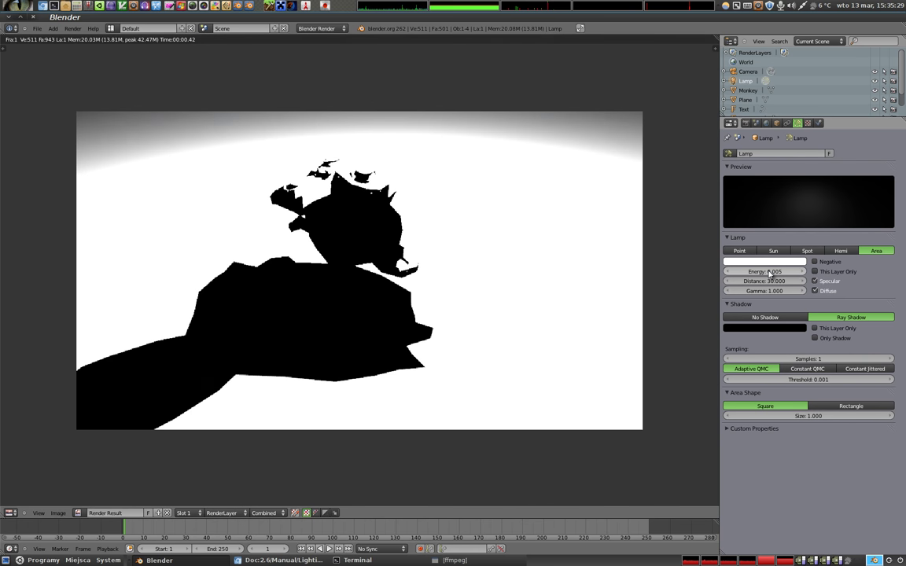
double_click(770, 272)
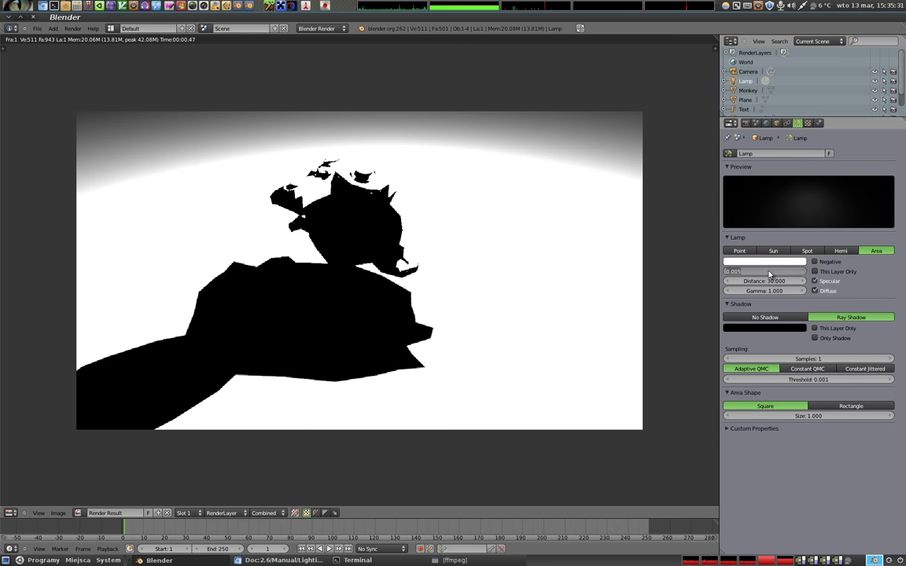
key(ctrl+a)
key(Return)
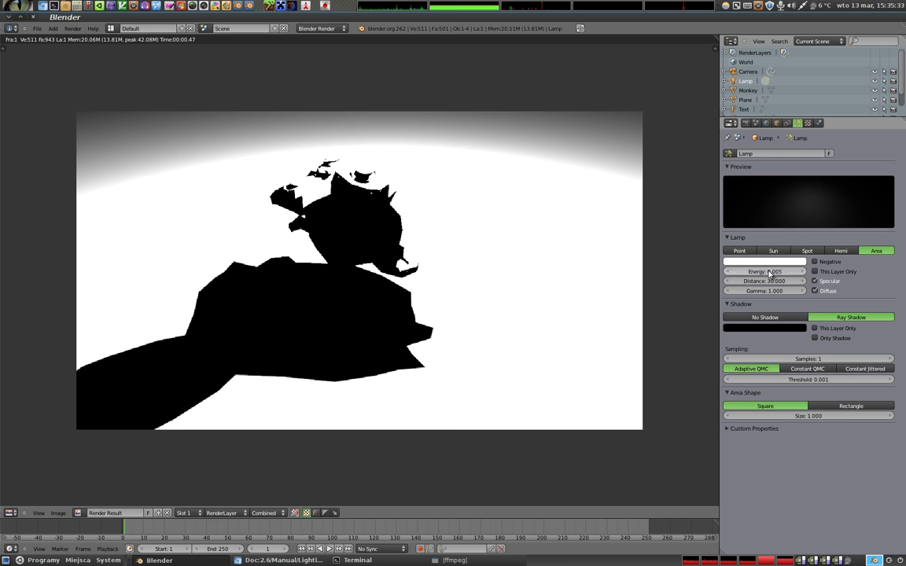
double_click(770, 272)
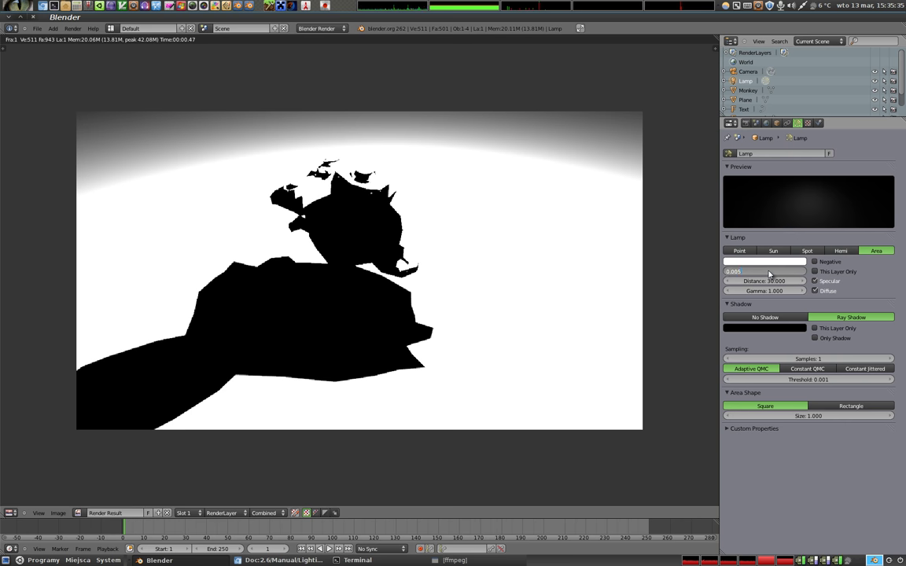
text(0.001)
key(Return)
key(F12)
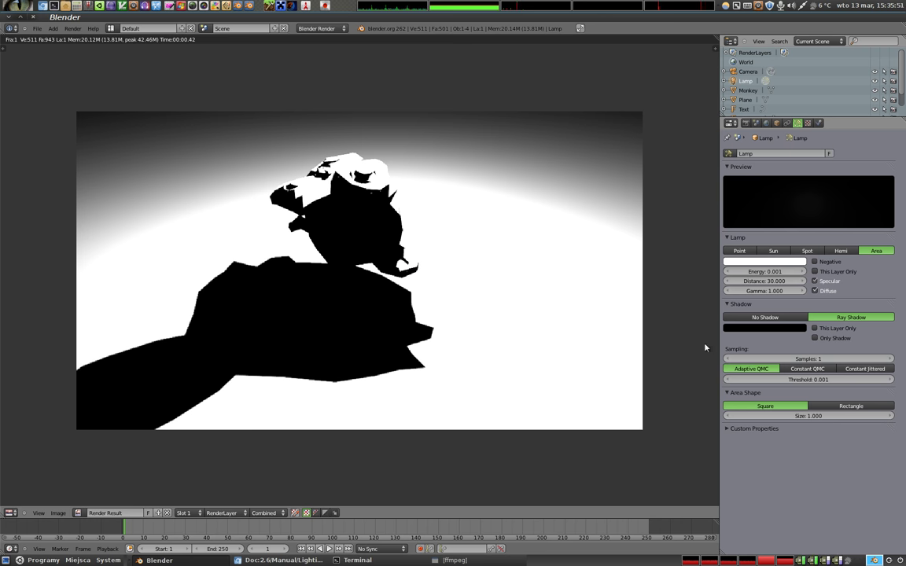
Raise the lamp's shadow samples step by step from 2 to 10, re-rendering along the way.
click(888, 359)
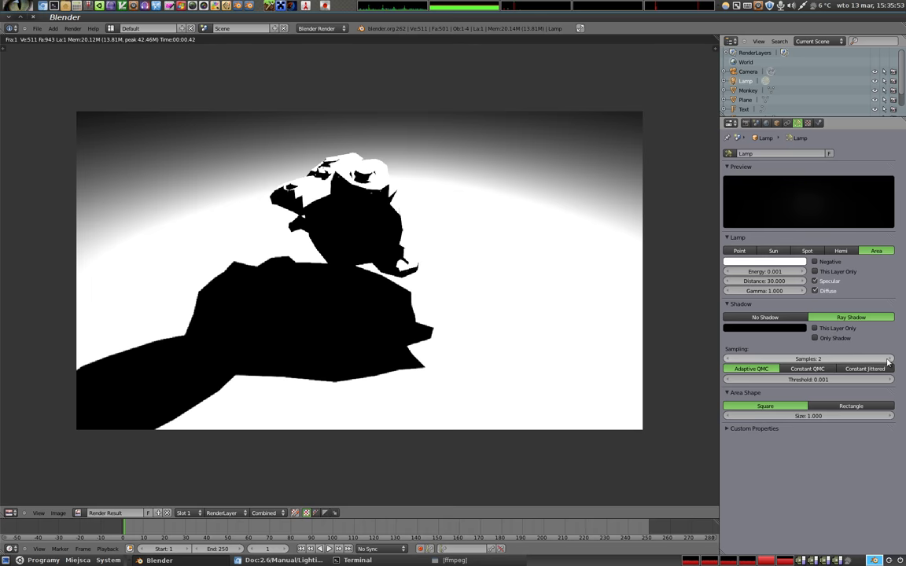
key(F12)
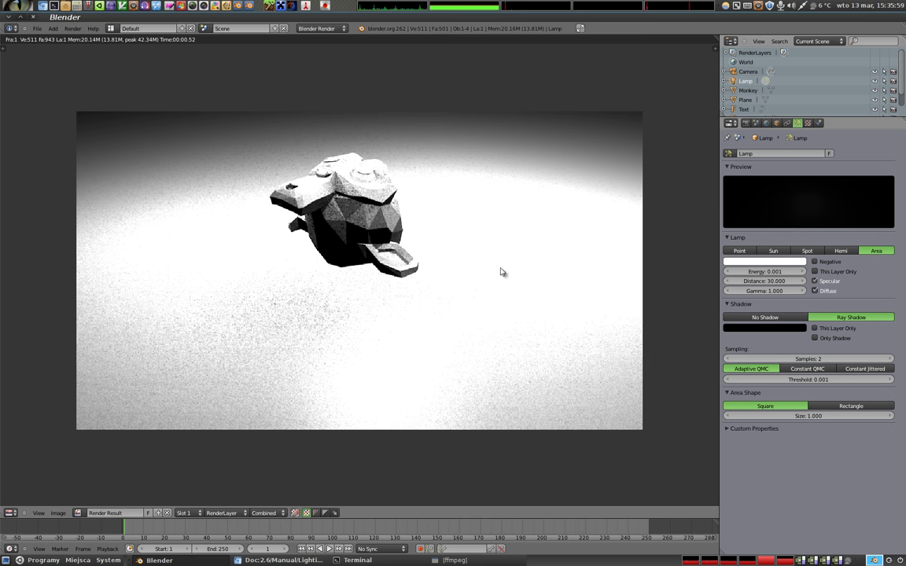
click(889, 360)
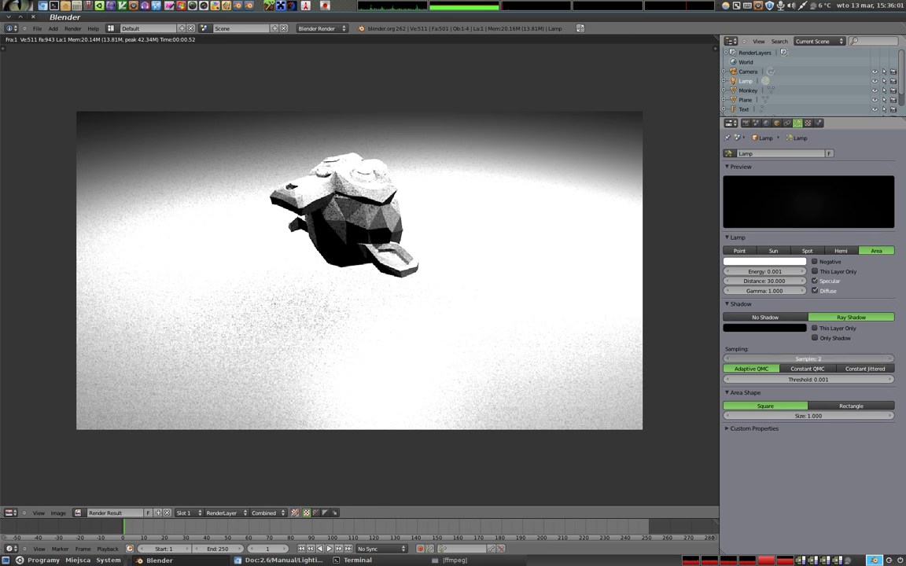
key(F12)
click(891, 359)
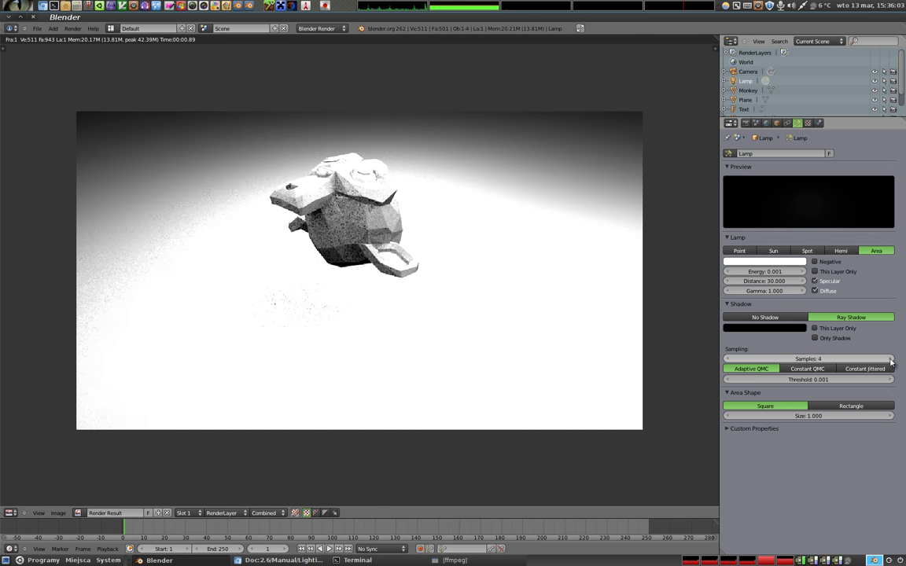
key(F12)
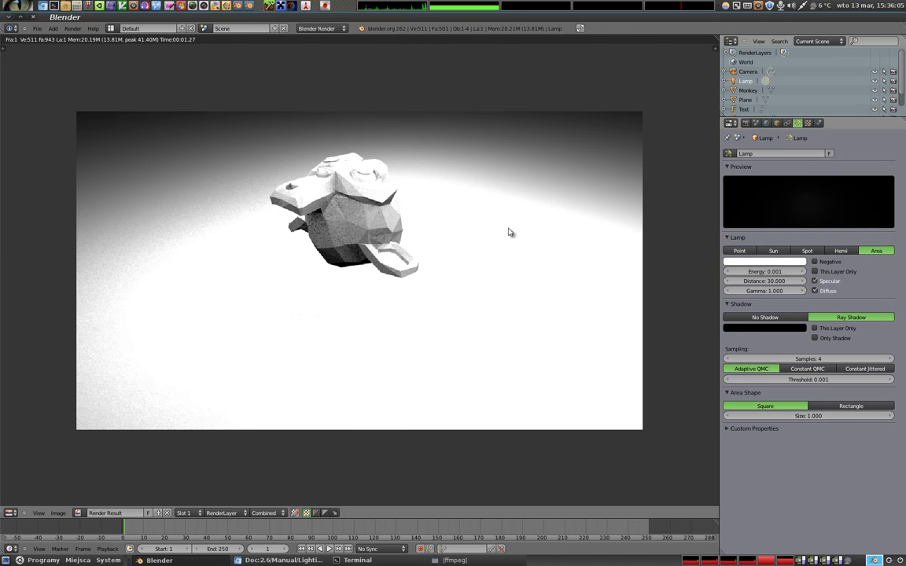
scroll(316, 163, up, 4)
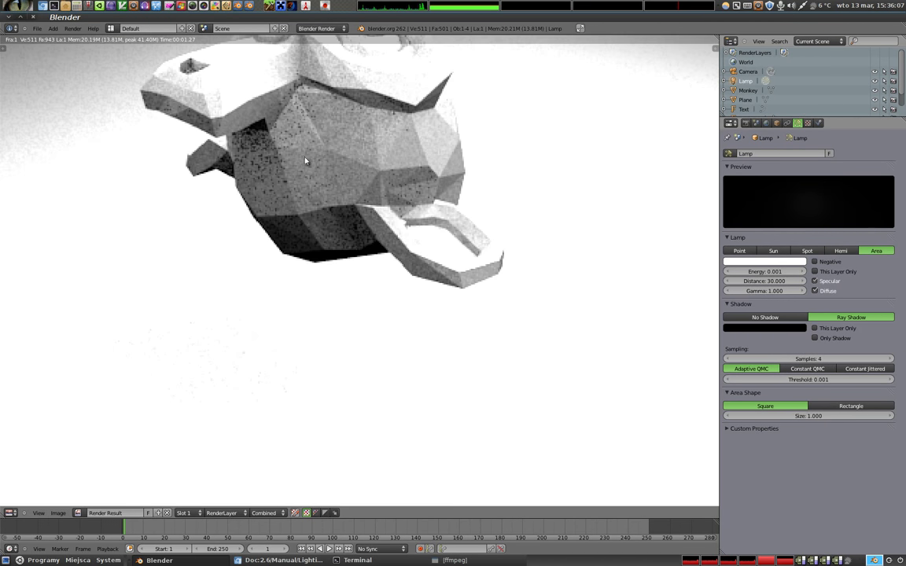
middle_drag(305, 161, 319, 309)
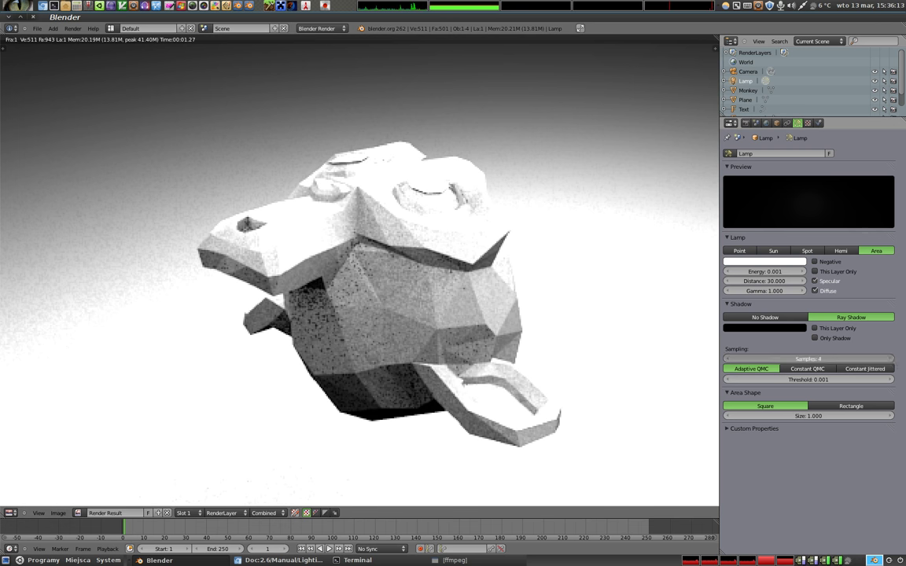
click(890, 358)
click(890, 358)
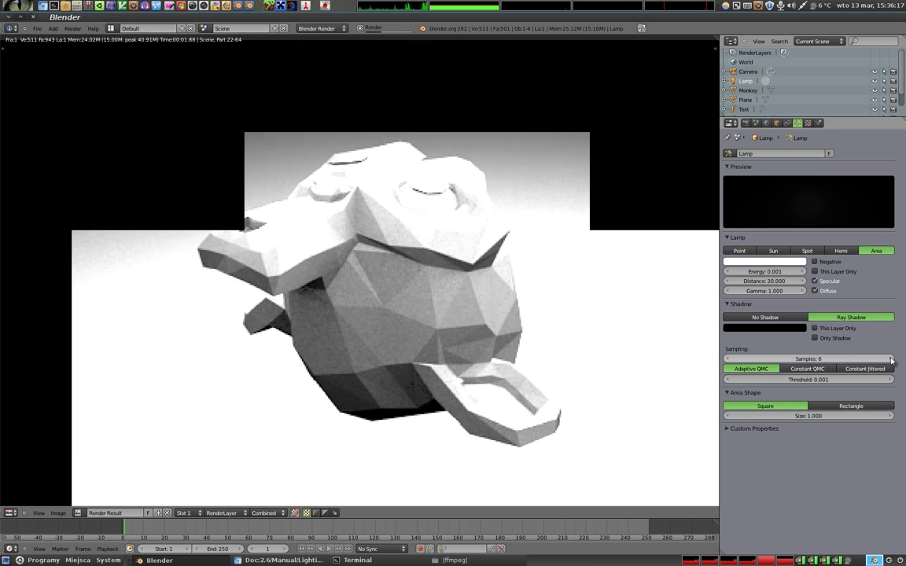
click(890, 358)
click(891, 358)
click(891, 358)
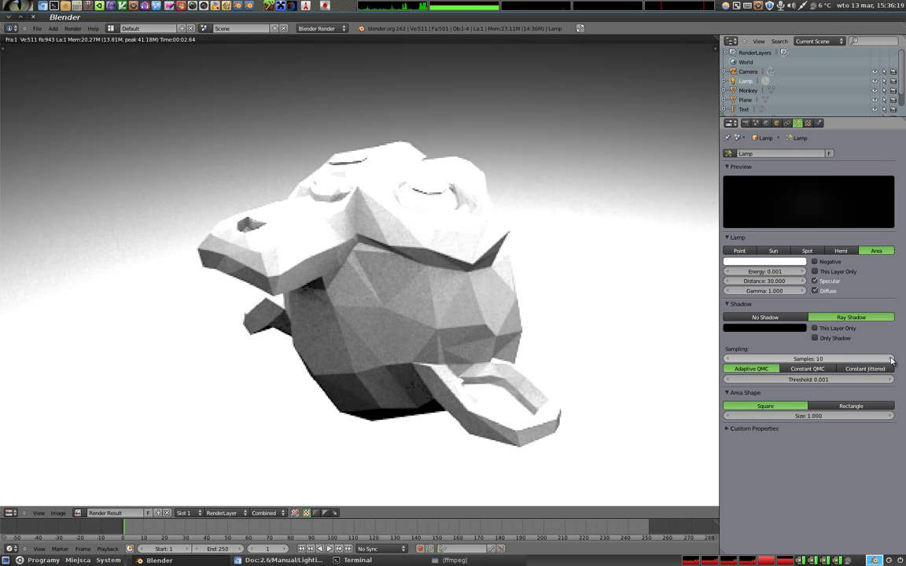
key(F12)
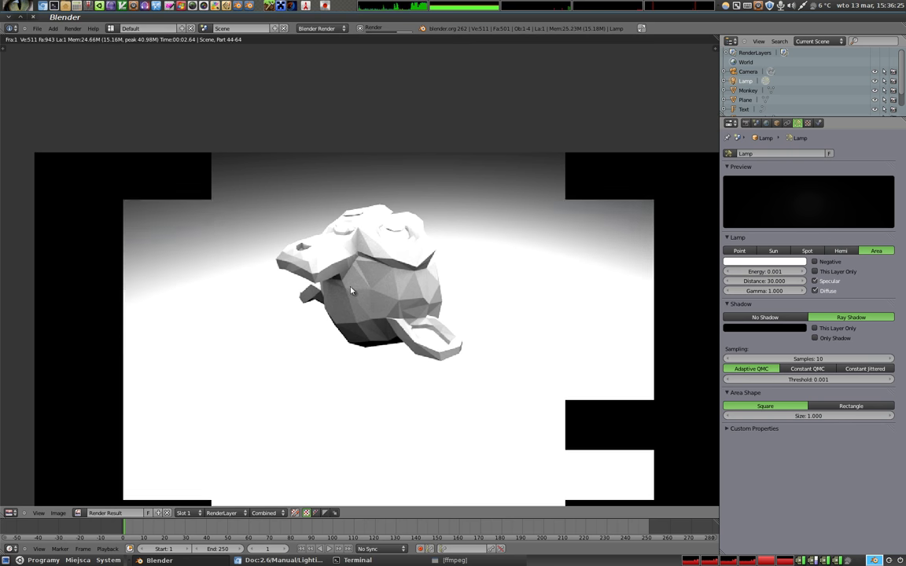
Give the Monkey a level-3 subdivision with smooth shading and render it.
key(Escape)
right_click(361, 236)
key(ctrl+3)
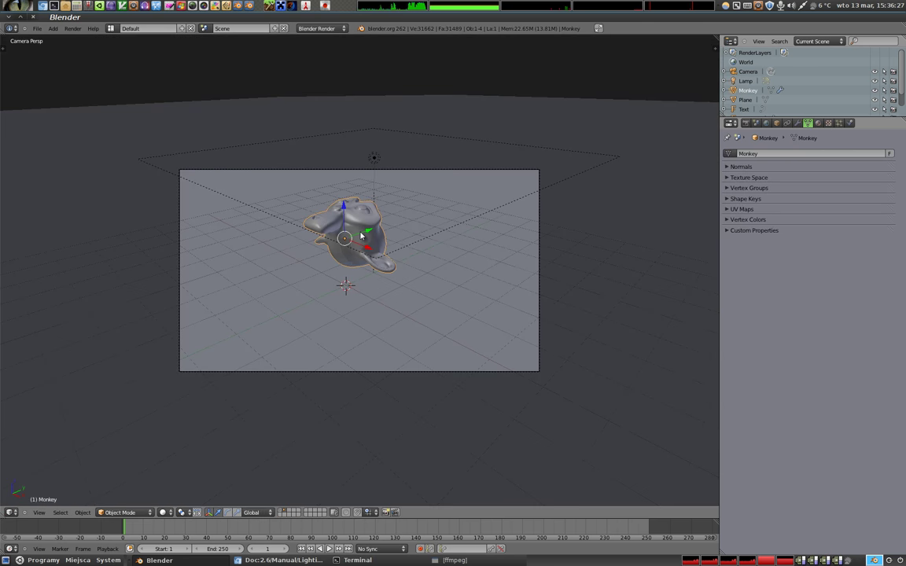
key(t)
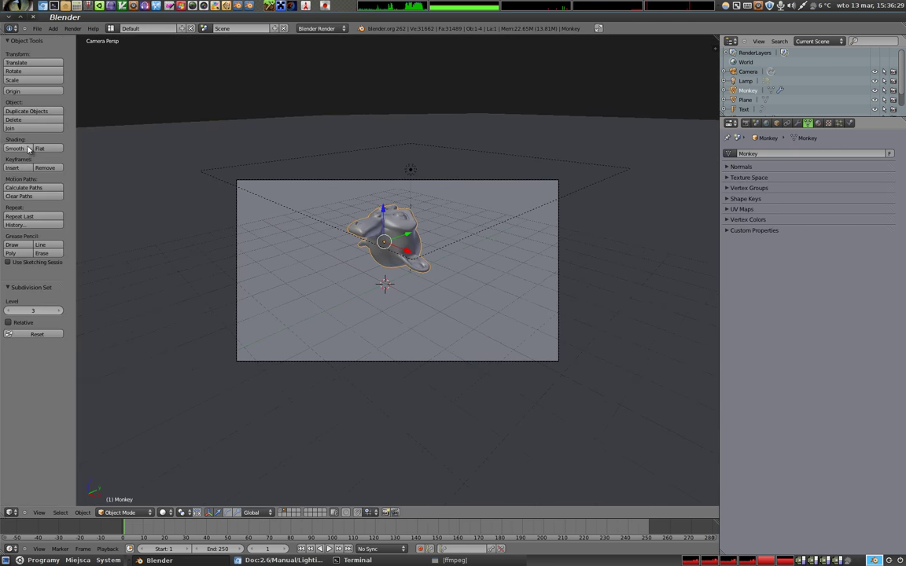
key(t)
key(F12)
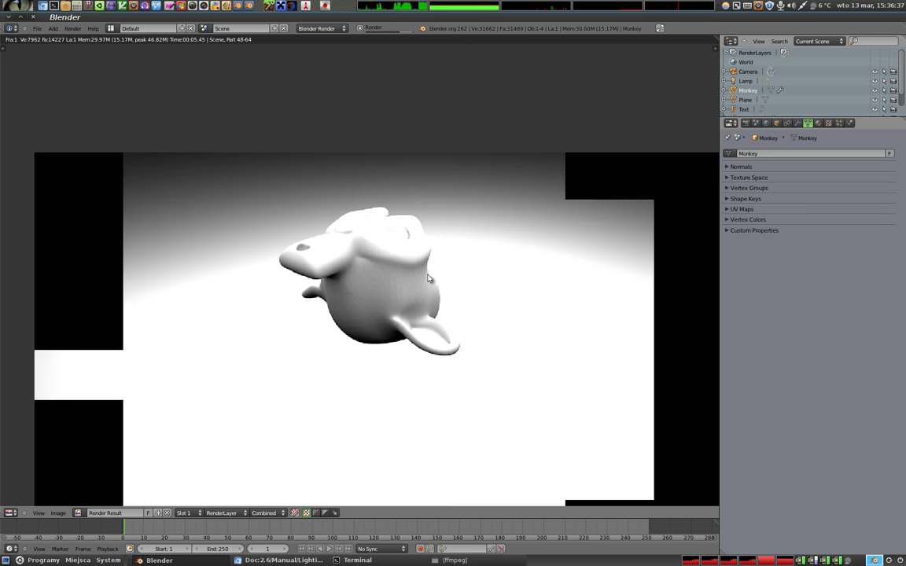
Shrink the Area lamp slightly and render the soft-shadowed Monkey again.
key(Escape)
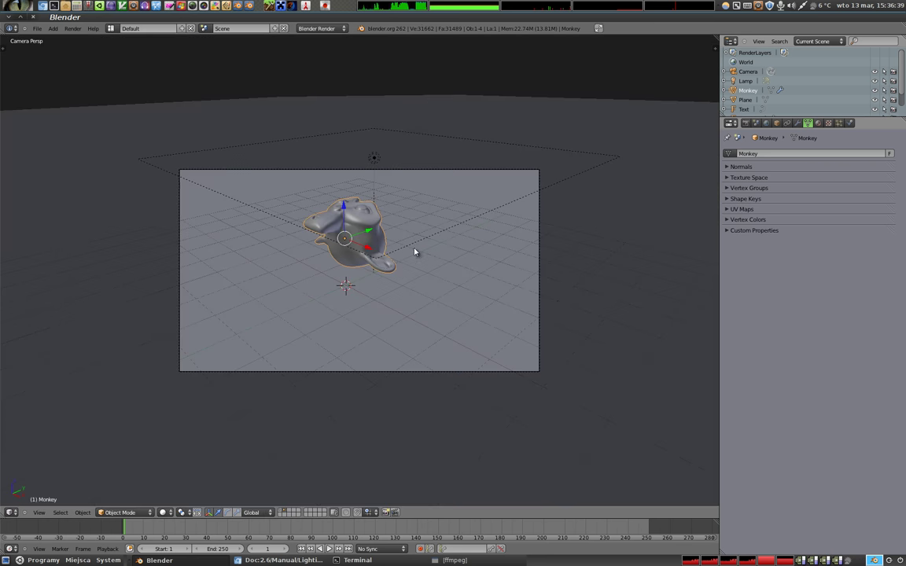
right_click(475, 141)
key(s)
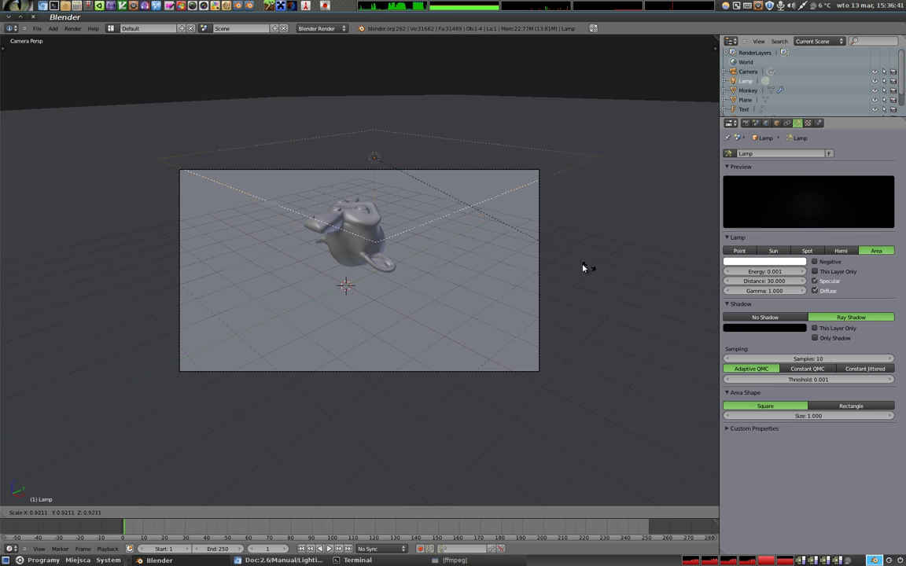
click(507, 238)
mouse_move(500, 238)
middle_down()
mouse_move(404, 283)
mouse_move(344, 267)
mouse_move(344, 232)
mouse_move(465, 311)
middle_up()
key(F12)
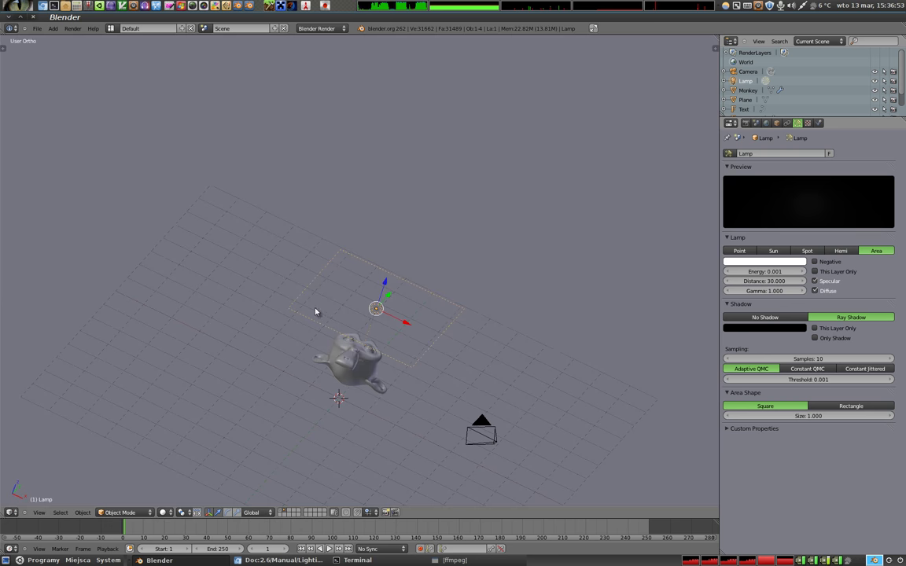
Lower the Monkey vertically toward the ground in front view and render.
key(Escape)
right_click(356, 358)
key(g)
key(z)
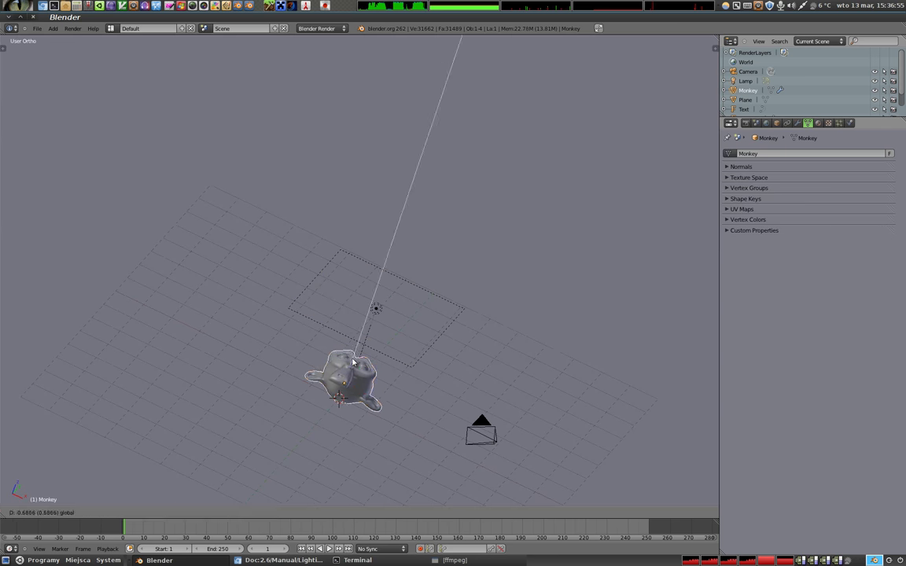
click(353, 358)
key(KP_1)
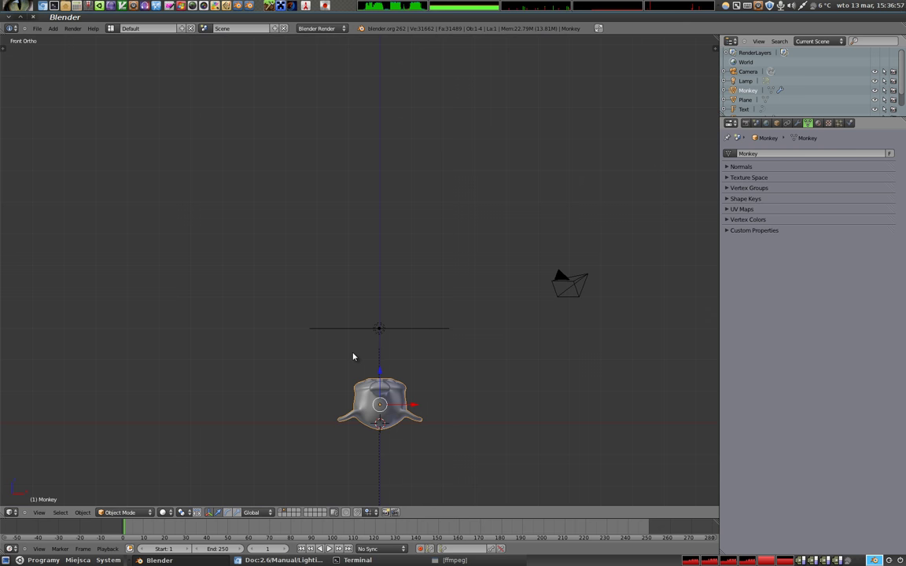
key(g)
key(z)
click(385, 367)
key(F12)
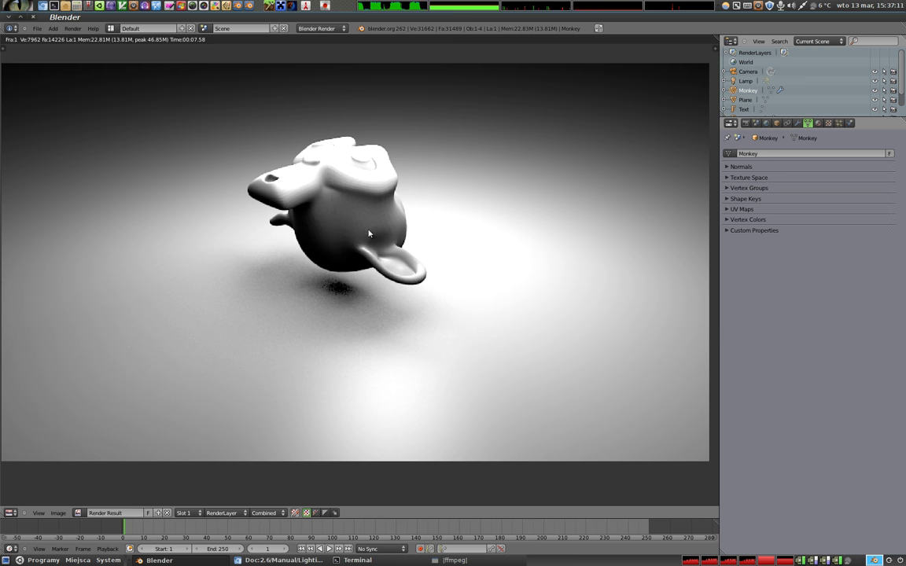
Orbit to an angled overhead view of the Monkey and render the scene again.
scroll(351, 220, down, 1)
scroll(349, 227, down, 1)
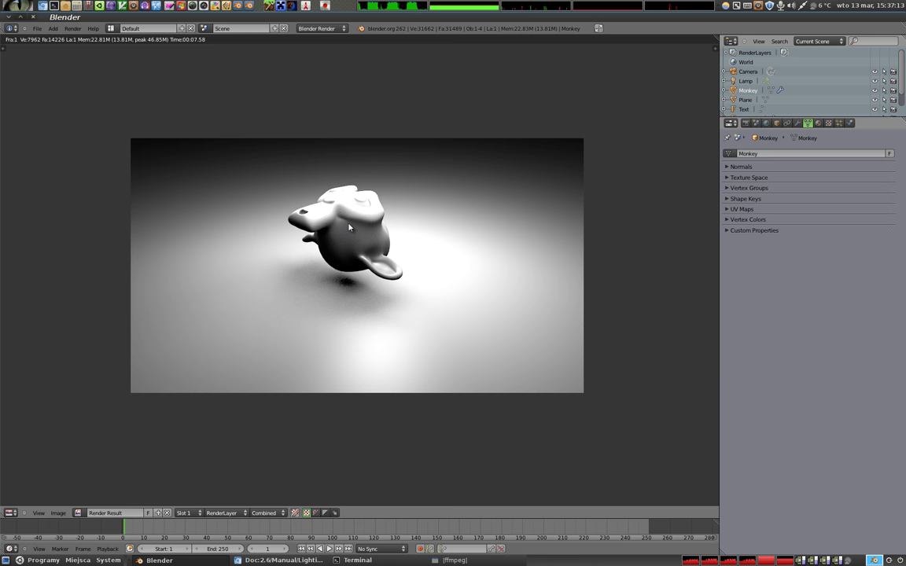
key(Escape)
shift+scroll(367, 297, down, 3)
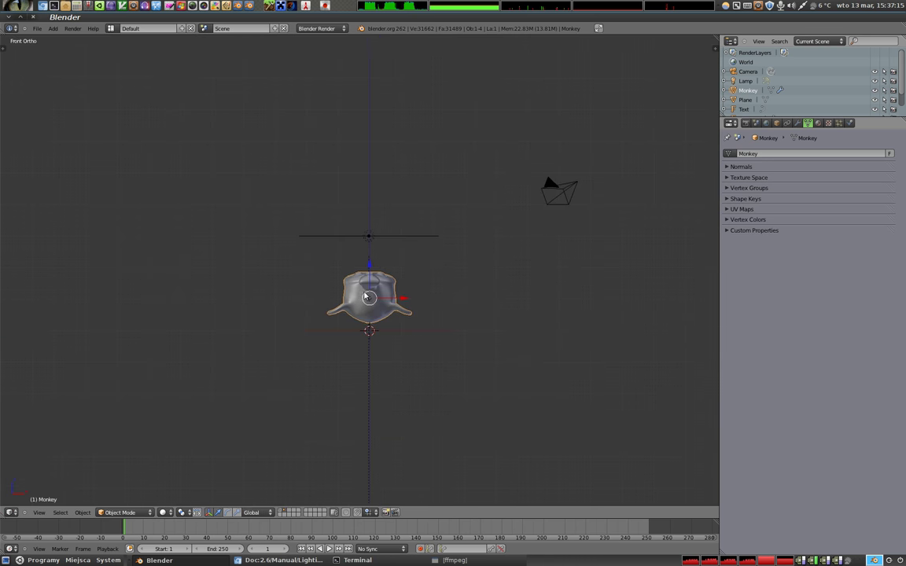
shift+scroll(367, 297, down, 1)
mouse_move(375, 269)
middle_down()
mouse_move(323, 297)
mouse_move(297, 295)
mouse_move(375, 307)
mouse_move(316, 308)
mouse_move(329, 205)
mouse_move(358, 202)
mouse_move(324, 332)
mouse_move(447, 348)
mouse_move(441, 325)
mouse_move(364, 287)
middle_up()
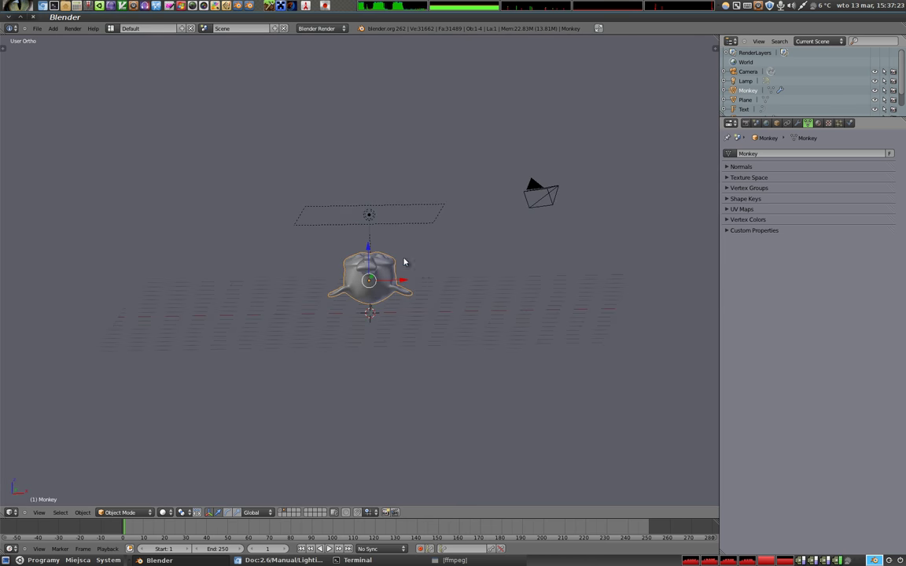
key(F12)
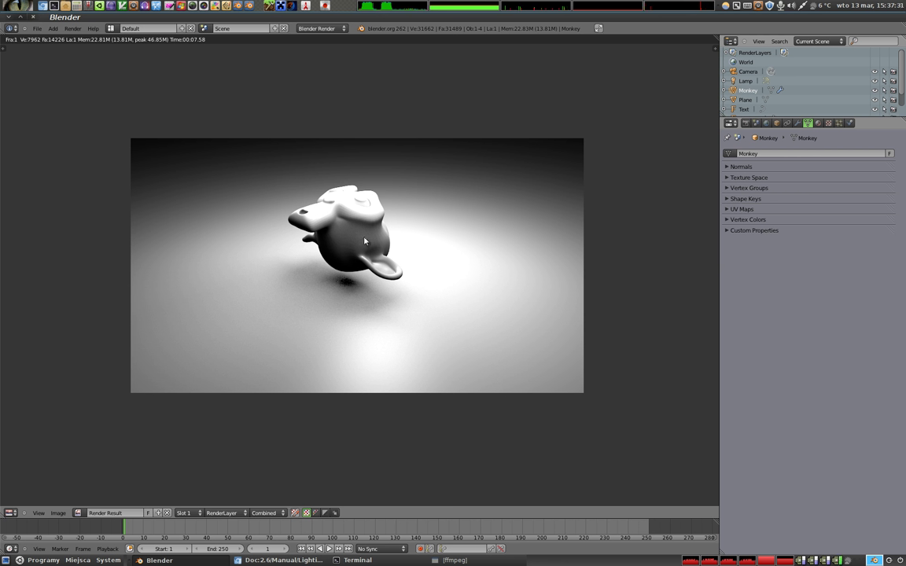
Select the Lamp and start a test render, cancelling it right away.
click(745, 82)
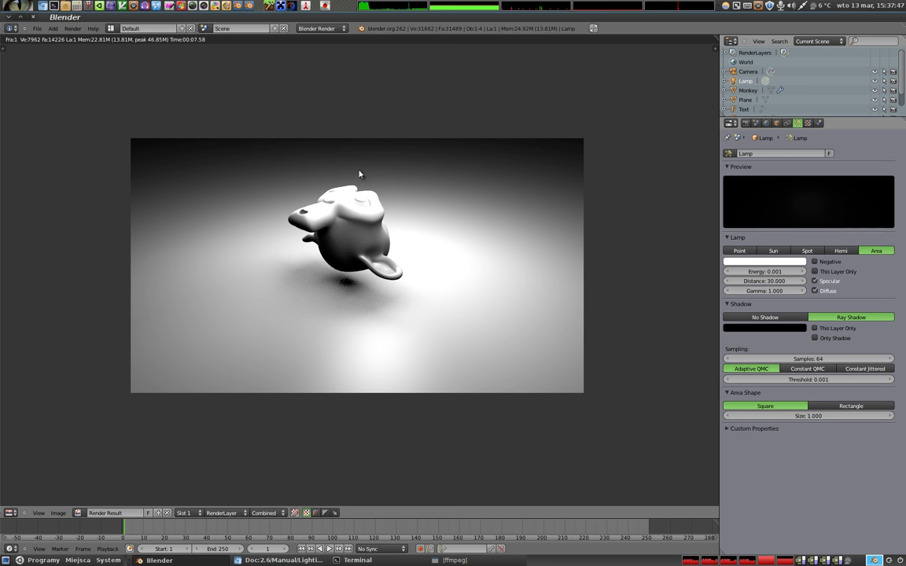
key(F12)
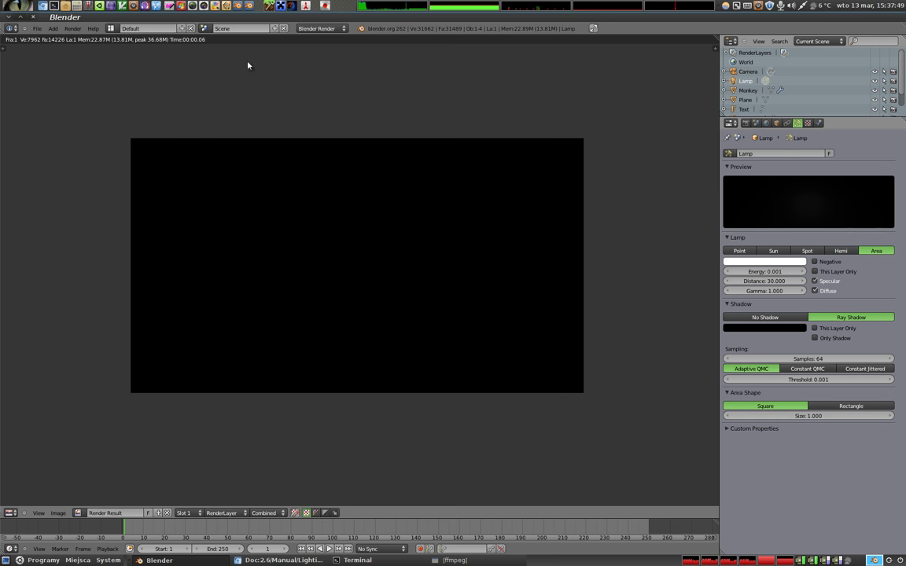
key(Escape)
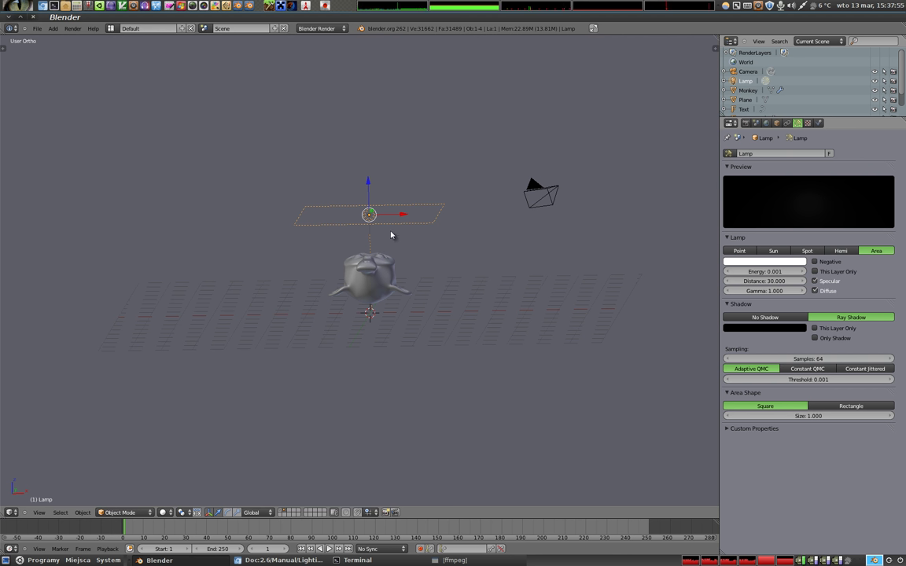
key(F12)
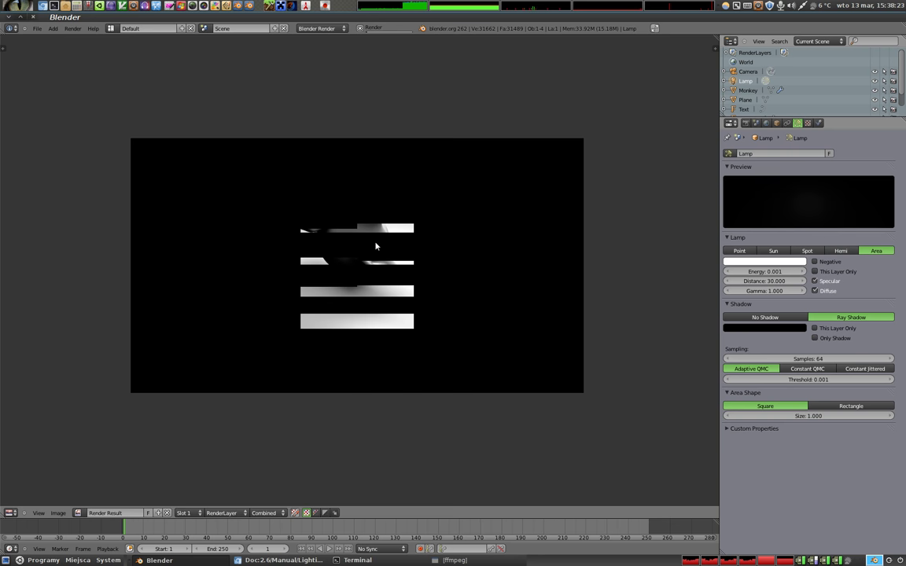
scroll(372, 233, up, 1)
scroll(373, 233, up, 3)
scroll(375, 233, up, 2)
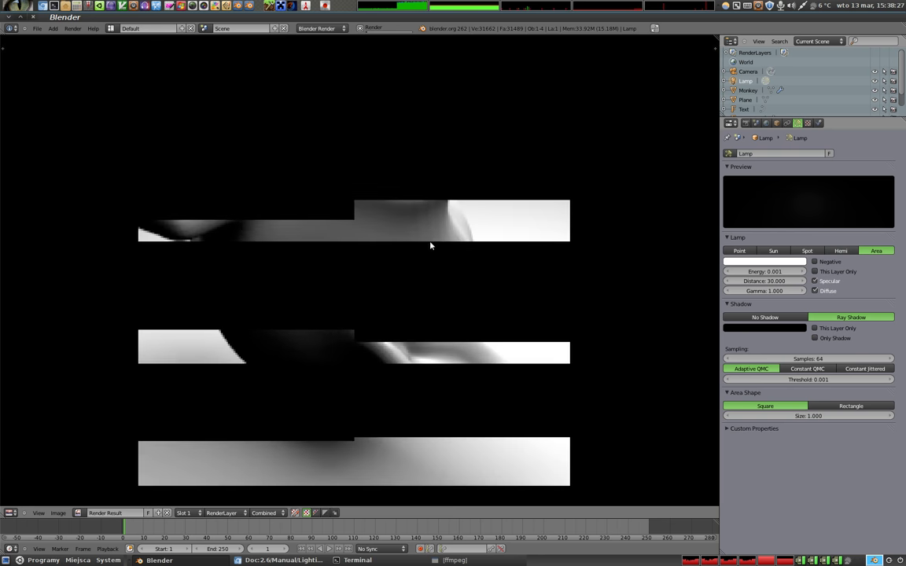
scroll(427, 251, up, 3)
scroll(430, 248, down, 1)
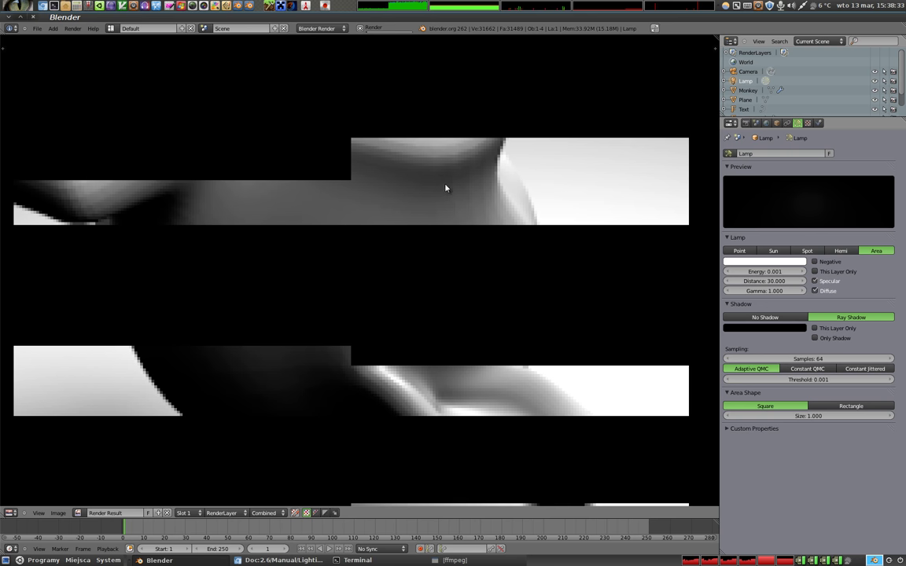
middle_drag(187, 207, 293, 208)
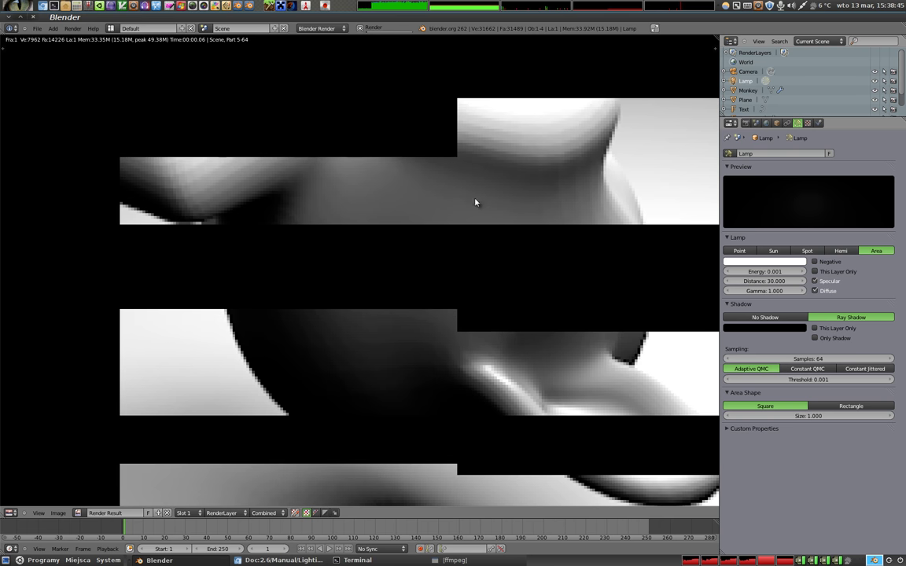
scroll(440, 228, down, 3)
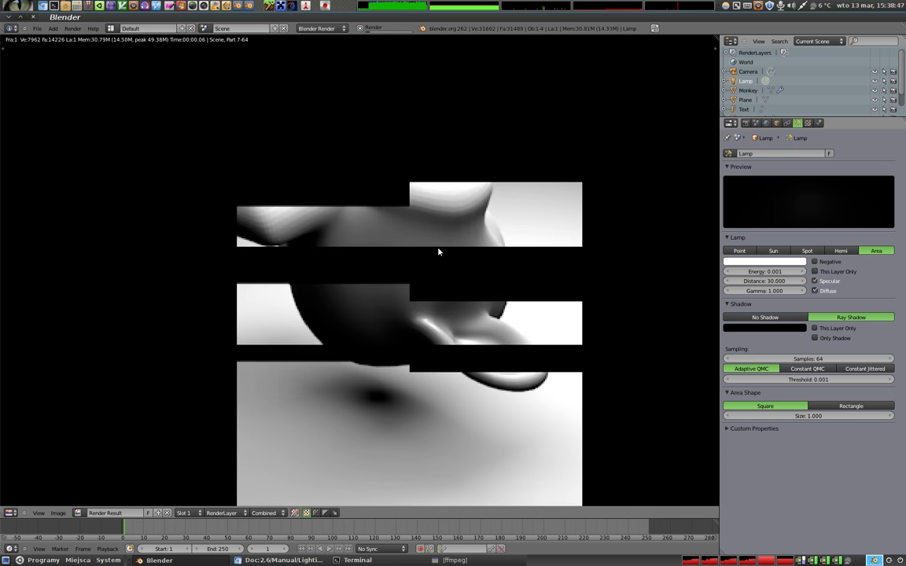
key(Escape)
mouse_move(396, 216)
middle_down()
mouse_move(378, 255)
mouse_move(399, 222)
middle_up()
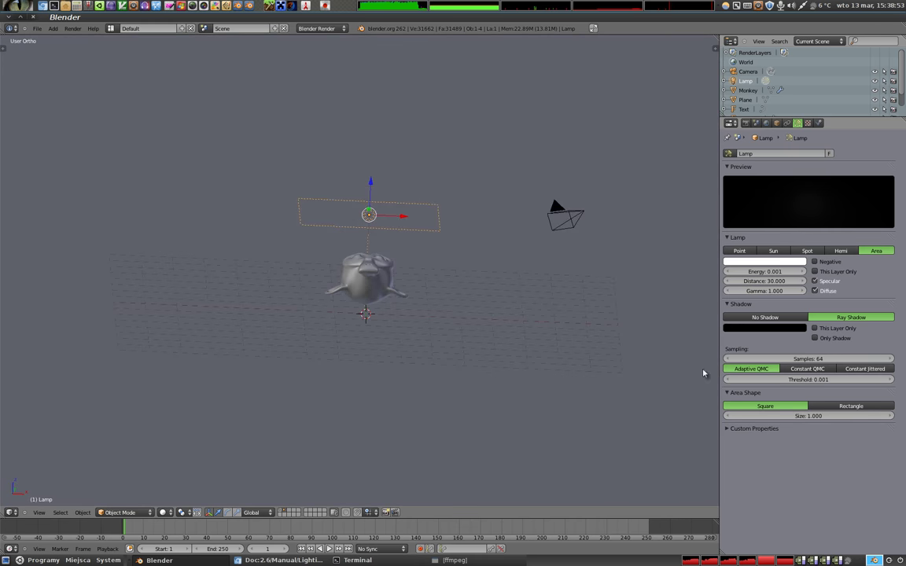
Try a rectangular area lamp shape and resizing, then revert the lamp to a square.
click(850, 405)
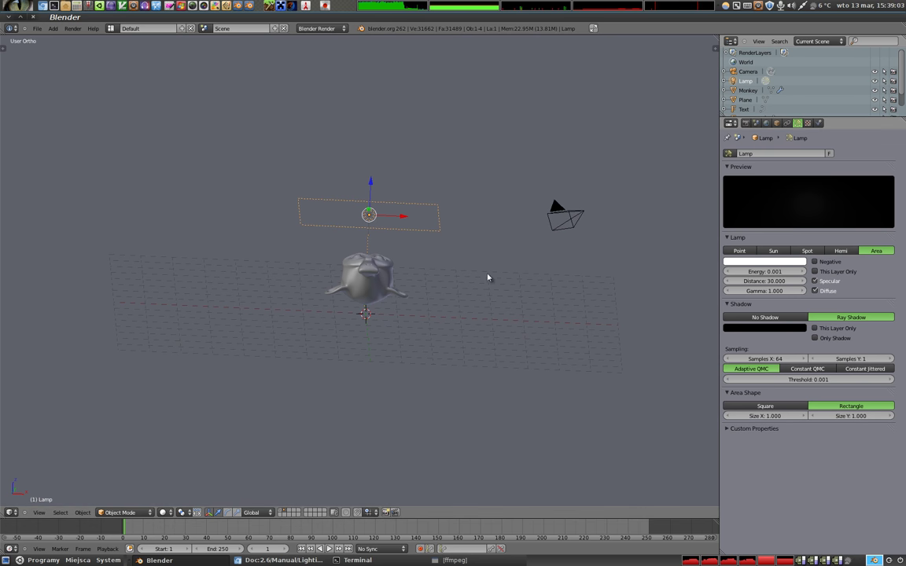
key(s)
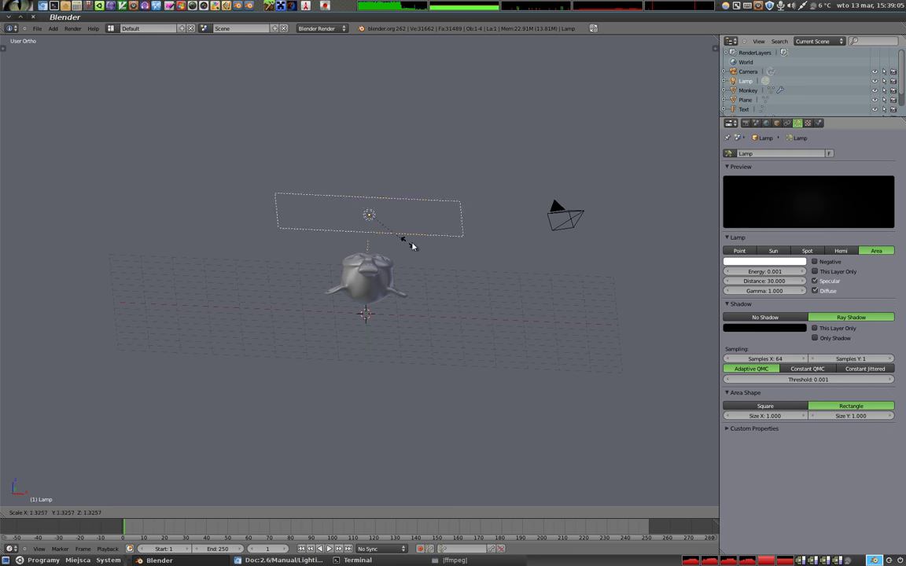
right_click(410, 246)
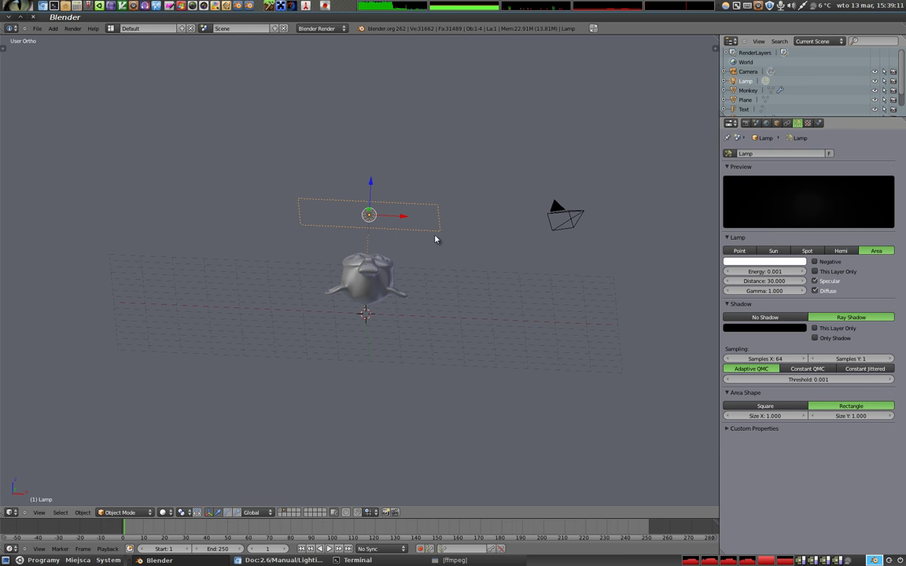
key(ctrl+z)
middle_drag(383, 244, 418, 241)
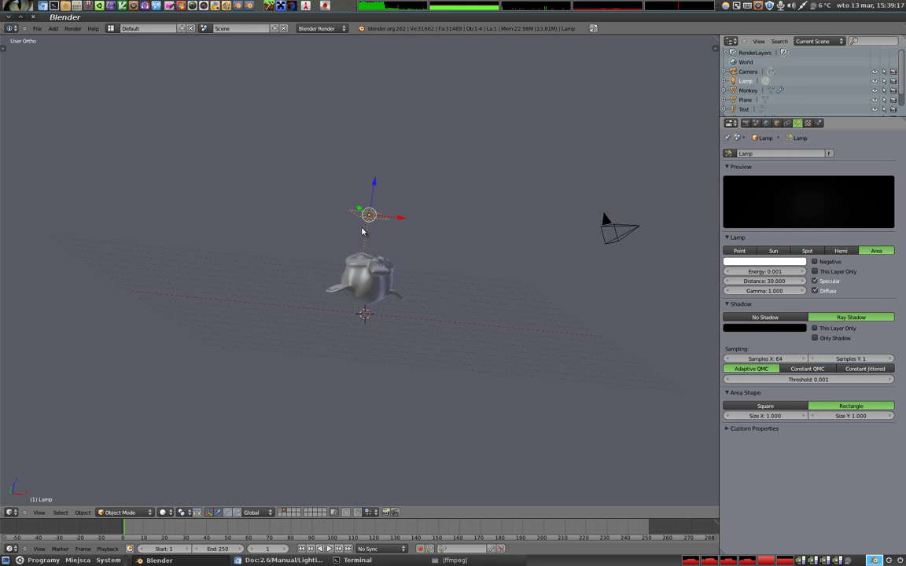
click(756, 405)
mouse_move(802, 420)
mouse_down()
mouse_move(833, 416)
mouse_move(803, 418)
mouse_up()
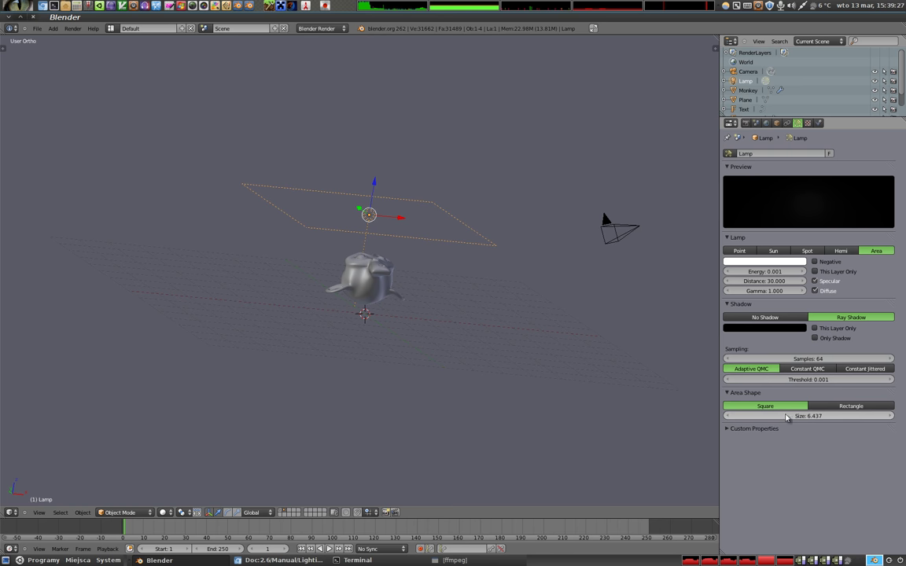
Set the lamp's shadow samples to 16 and its size to 10, then render.
click(796, 360)
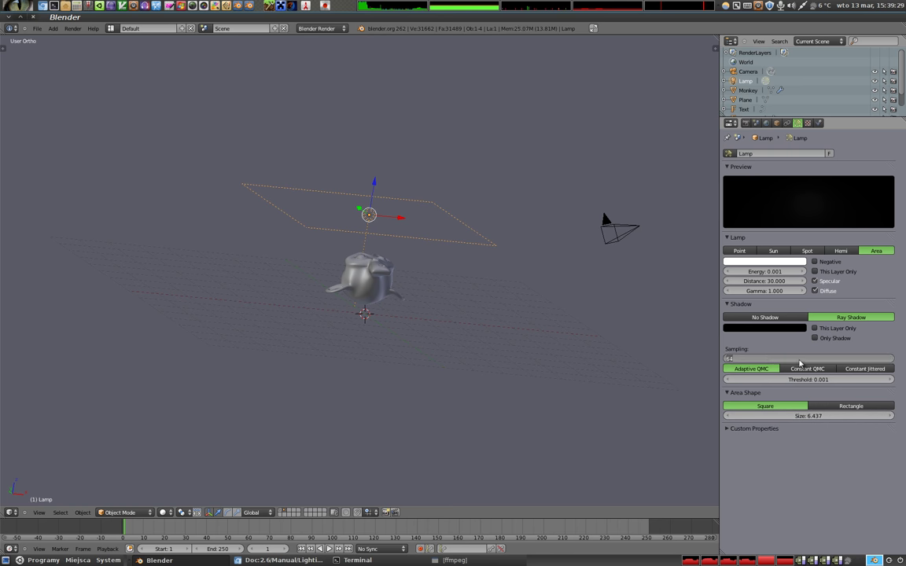
text(16)
key(Return)
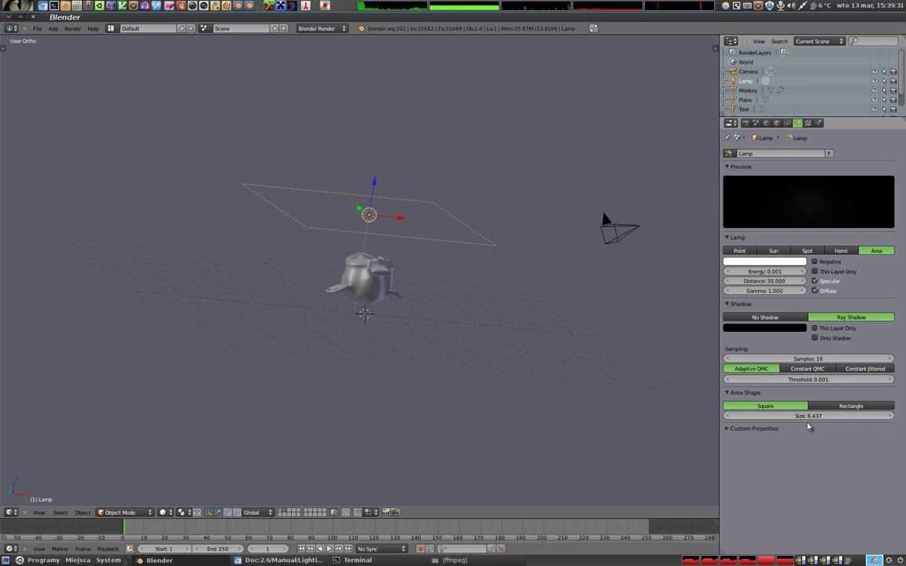
click(808, 417)
text(10)
key(Return)
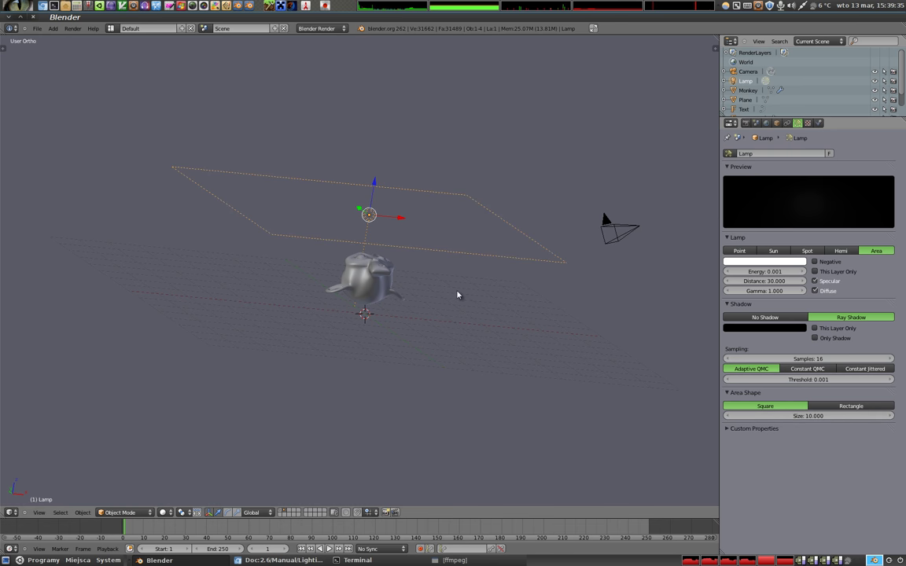
key(F12)
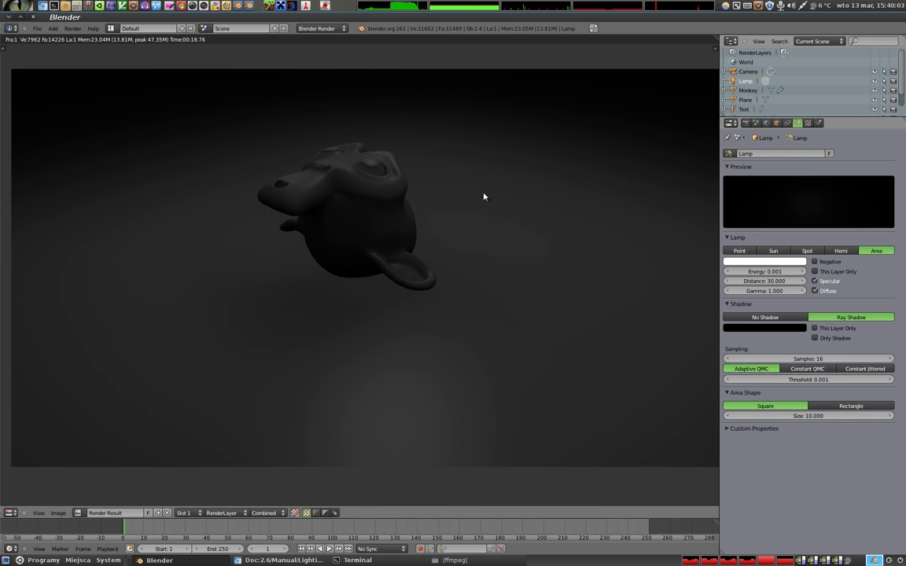
Set the area lamp's energy to 0.01 and re-render the scene.
click(774, 272)
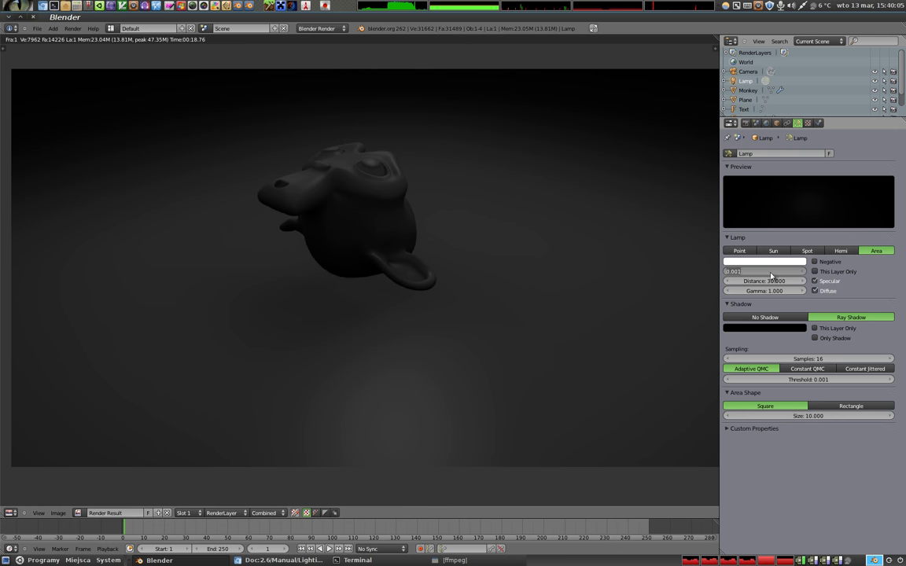
text(0.01)
key(Return)
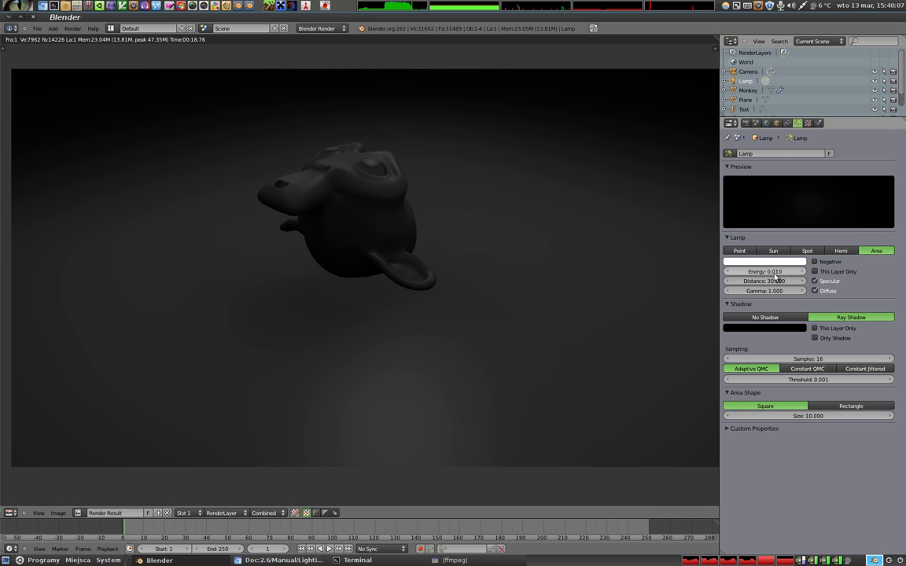
key(F12)
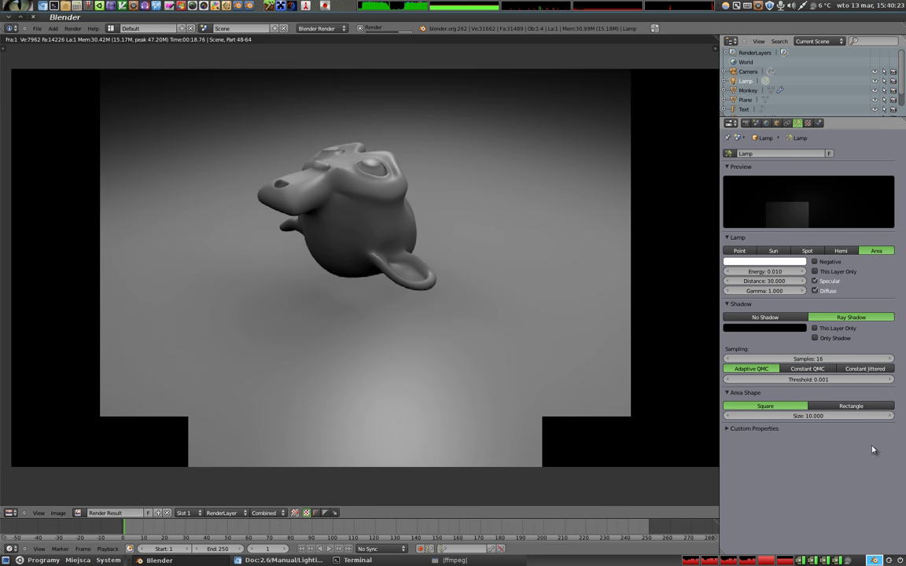
Switch the area lamp to a 10 by 1 Rectangle shape and return to the 3D view.
click(833, 405)
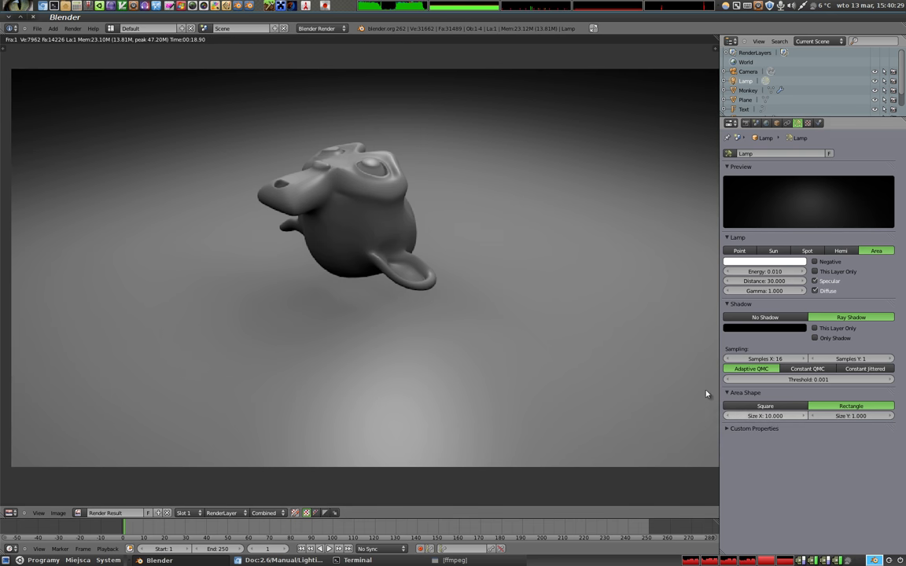
key(Escape)
mouse_move(440, 315)
middle_down()
mouse_move(246, 260)
mouse_move(422, 283)
mouse_move(443, 349)
middle_up()
mouse_move(407, 271)
middle_down()
mouse_move(431, 299)
mouse_move(392, 262)
mouse_move(487, 250)
mouse_move(353, 196)
mouse_move(293, 289)
mouse_move(540, 316)
mouse_move(502, 245)
middle_up()
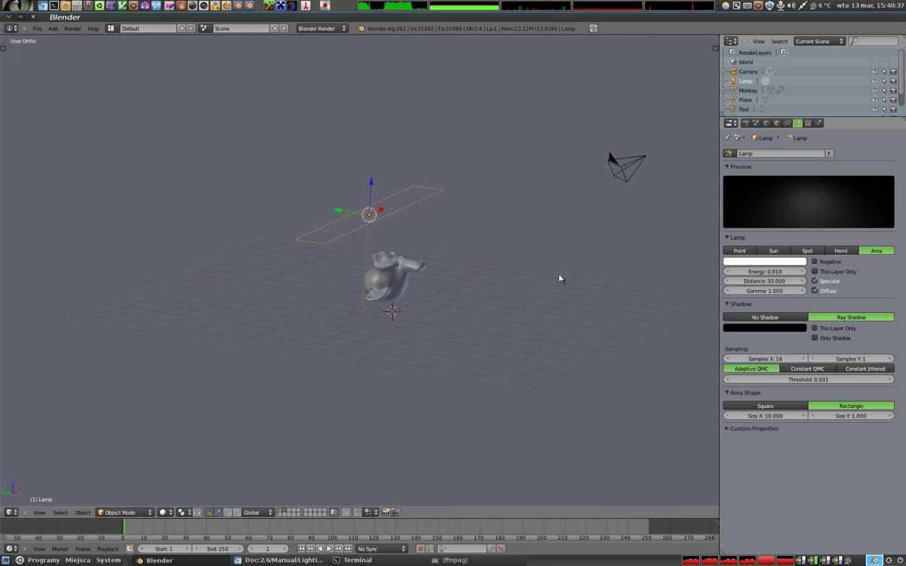
Slide the strip lamp left along X and lower it vertically.
key(g)
key(x)
click(294, 200)
drag(304, 178, 297, 246)
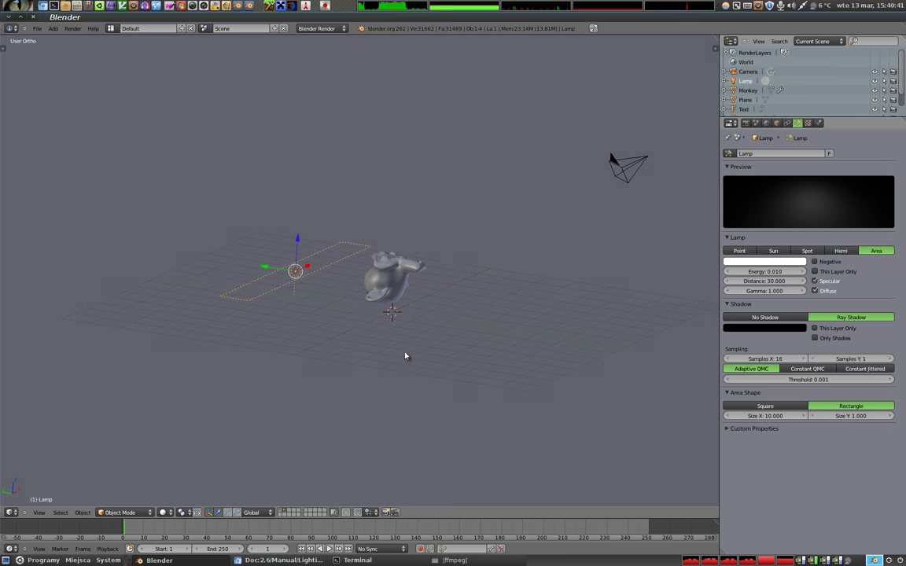
middle_drag(404, 355, 398, 349)
Add a cube and place it left of the monkey, resting on the grid.
key(shift+a)
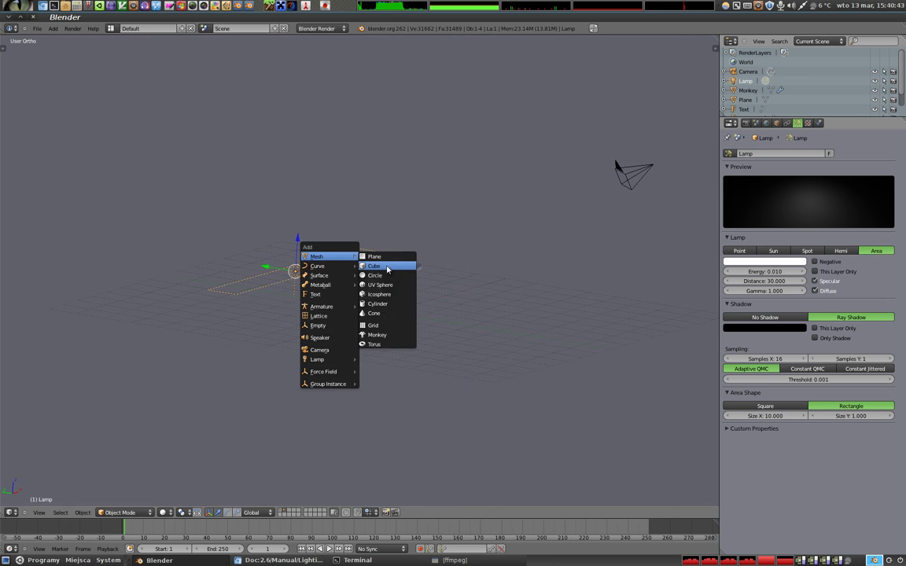
mouse_move(323, 256)
click(375, 264)
drag(375, 313, 287, 269)
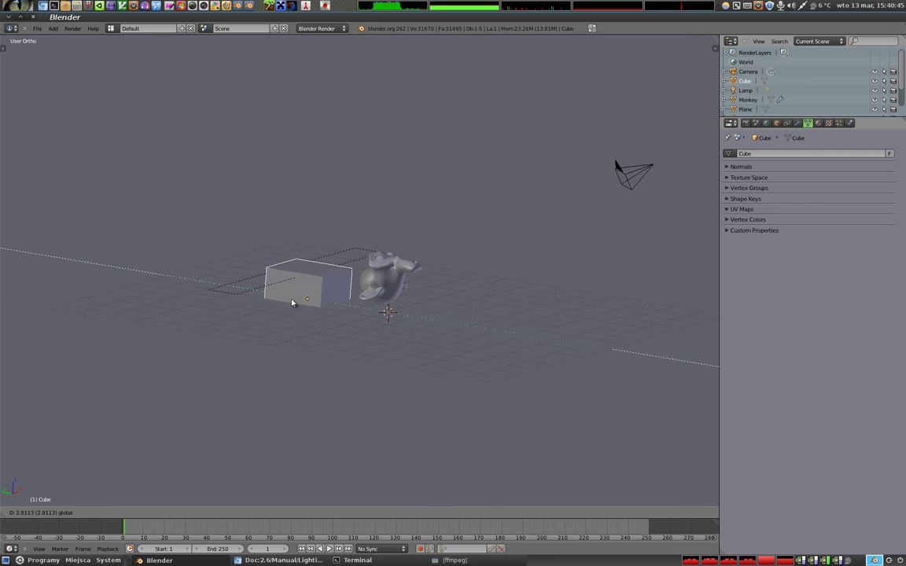
key(g)
key(z)
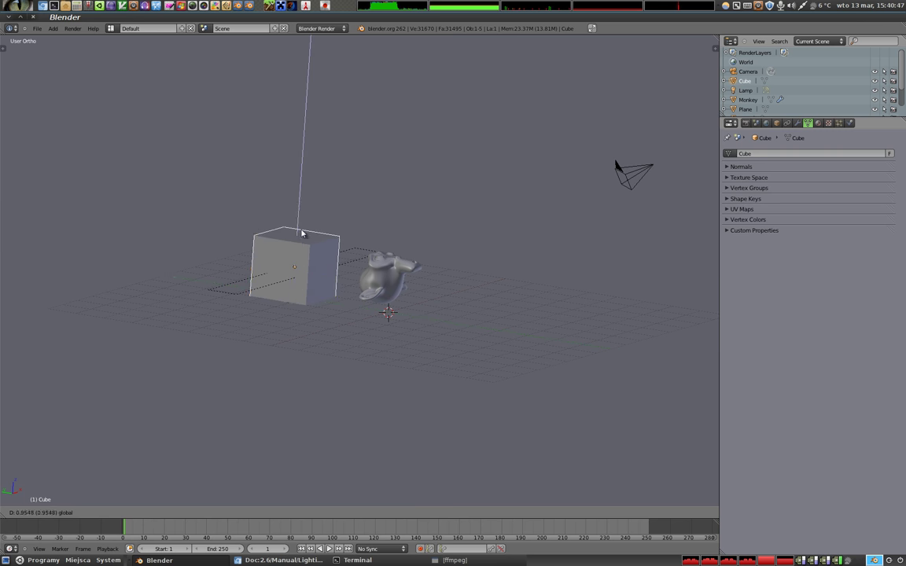
click(295, 226)
Stretch the cube along X into a long wall, then select the camera in camera view.
key(s)
key(x)
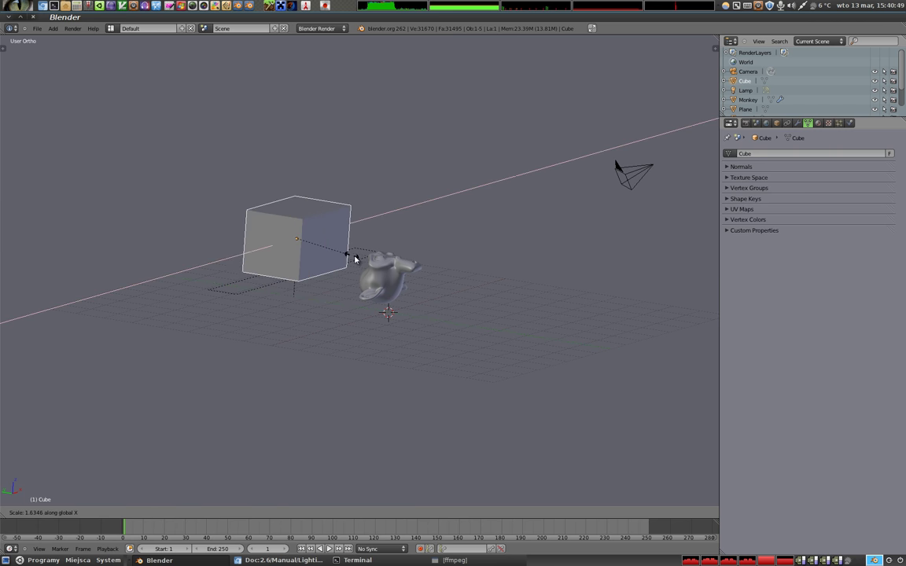
click(487, 236)
mouse_move(488, 236)
middle_down()
mouse_move(483, 365)
mouse_move(348, 337)
middle_up()
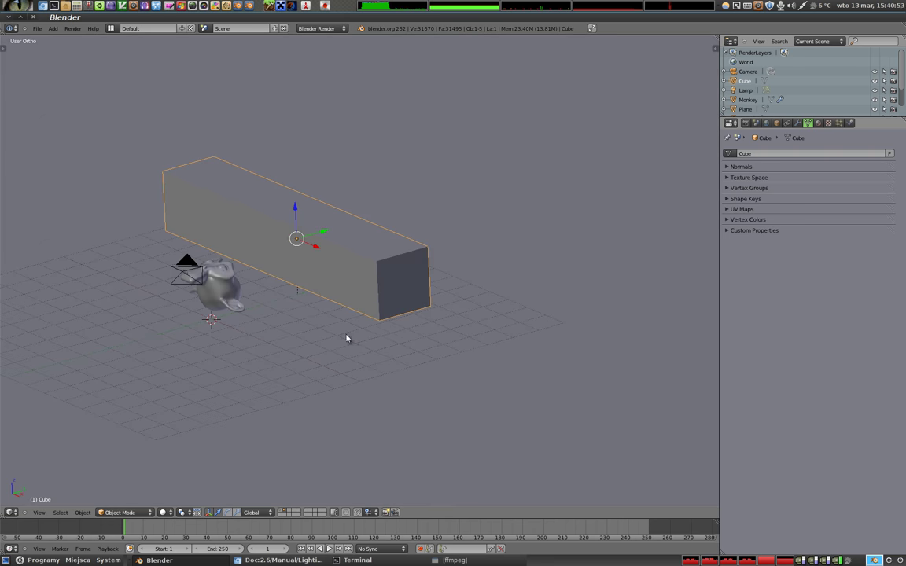
key(KP_0)
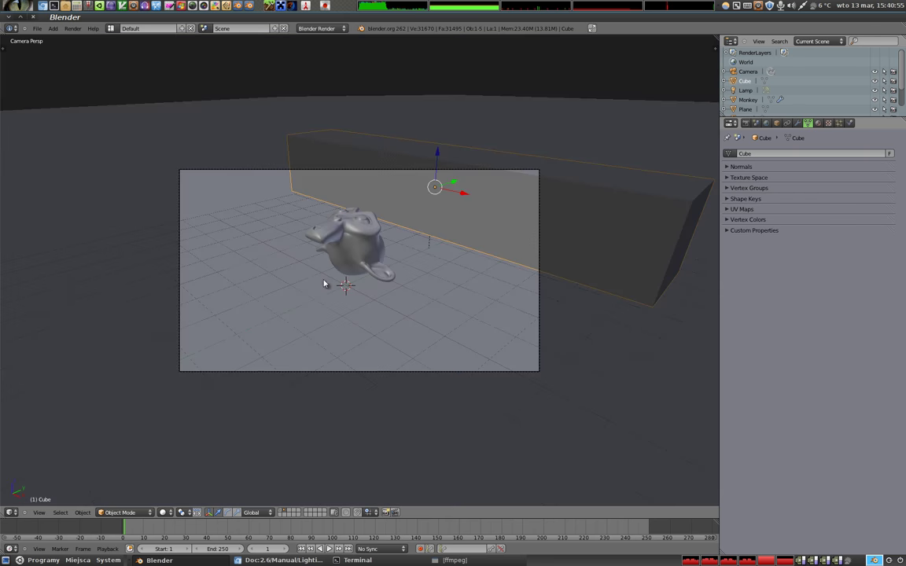
right_click(535, 281)
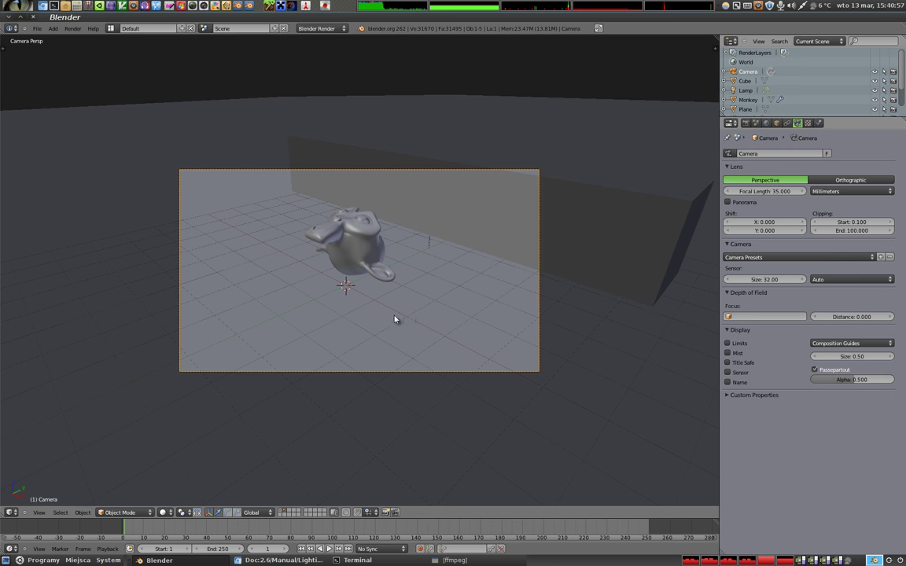
Move the camera back to frame the wall and monkey, then render from it.
key(g)
click(523, 394)
key(F12)
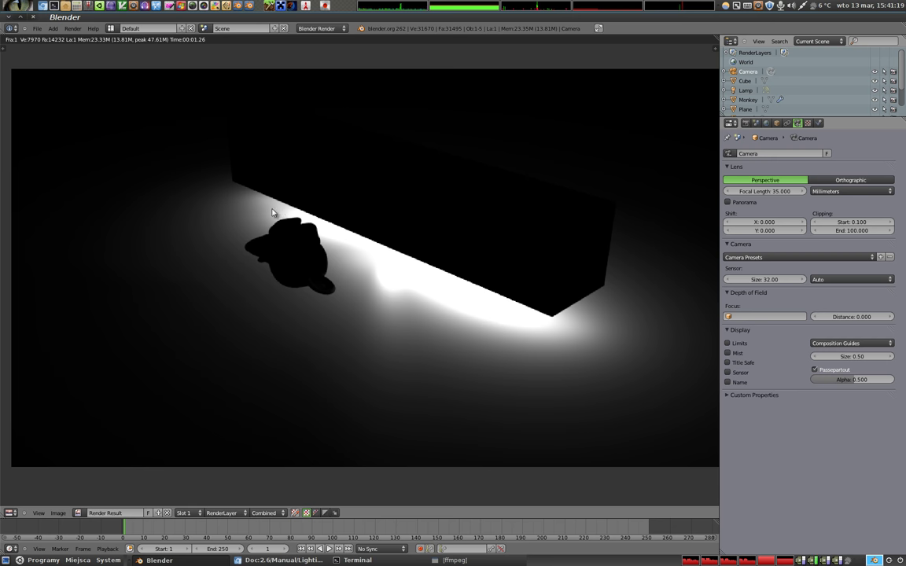
Leave the camera render and select the area lamp in the 3D view.
key(Escape)
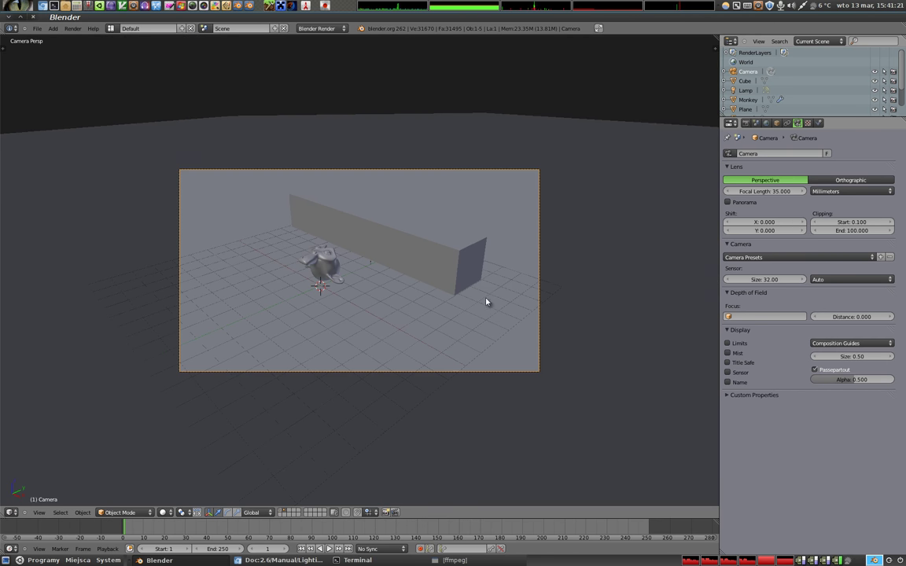
middle_drag(441, 301, 231, 390)
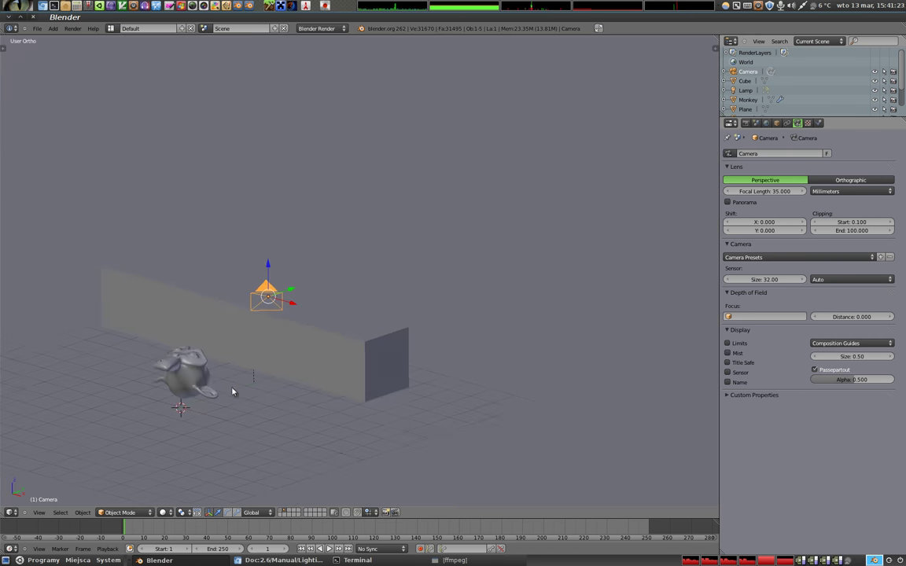
right_click(254, 376)
mouse_move(228, 337)
shift+middle_down()
mouse_move(354, 275)
mouse_move(369, 218)
mouse_move(367, 227)
shift+middle_up()
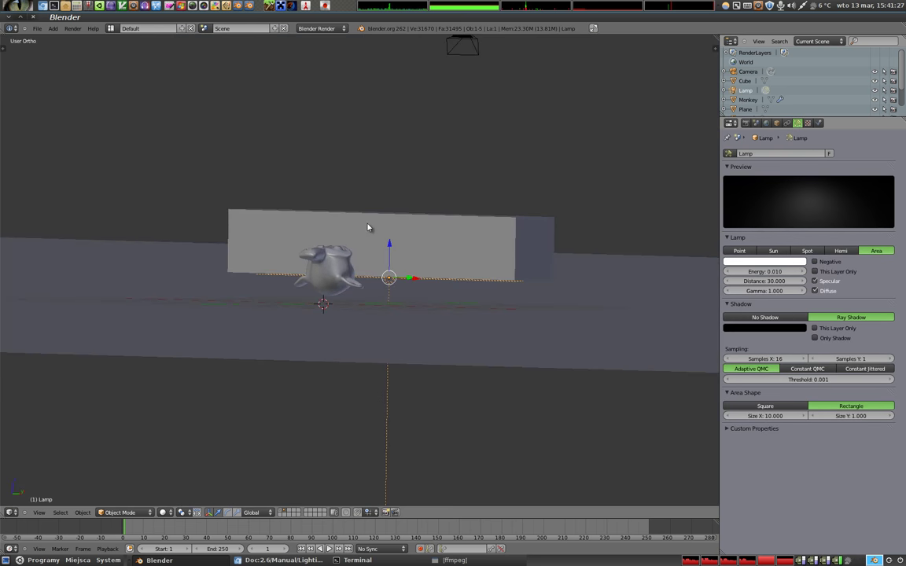
Set the lamp's X shadow samples to 1 and render into the empty Slot 2.
click(765, 358)
text(1)
key(Return)
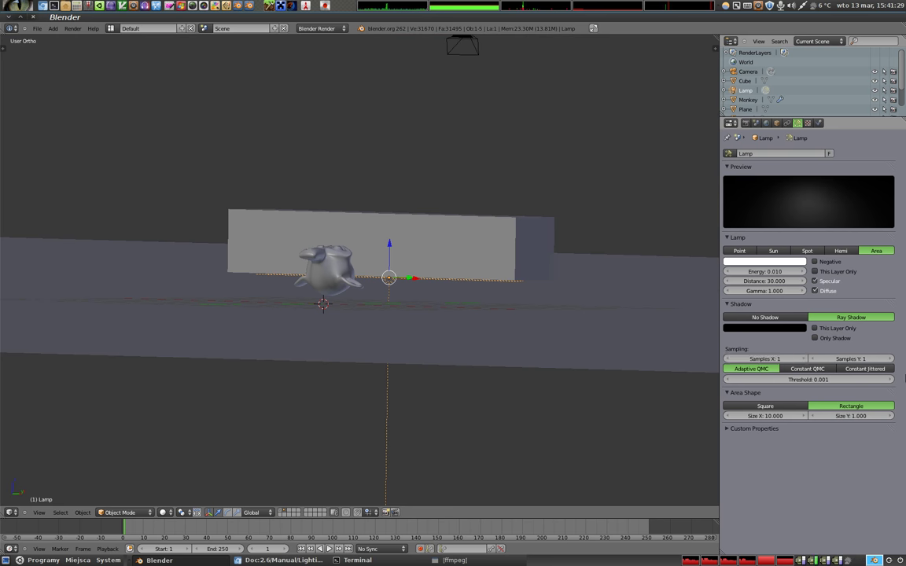
middle_drag(512, 314, 464, 354)
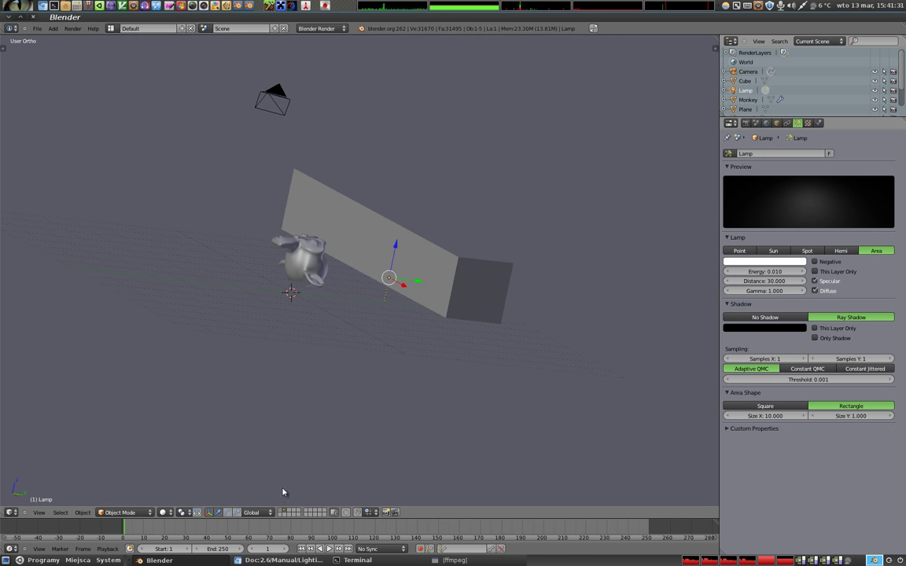
key(F12)
click(173, 514)
click(189, 498)
key(F12)
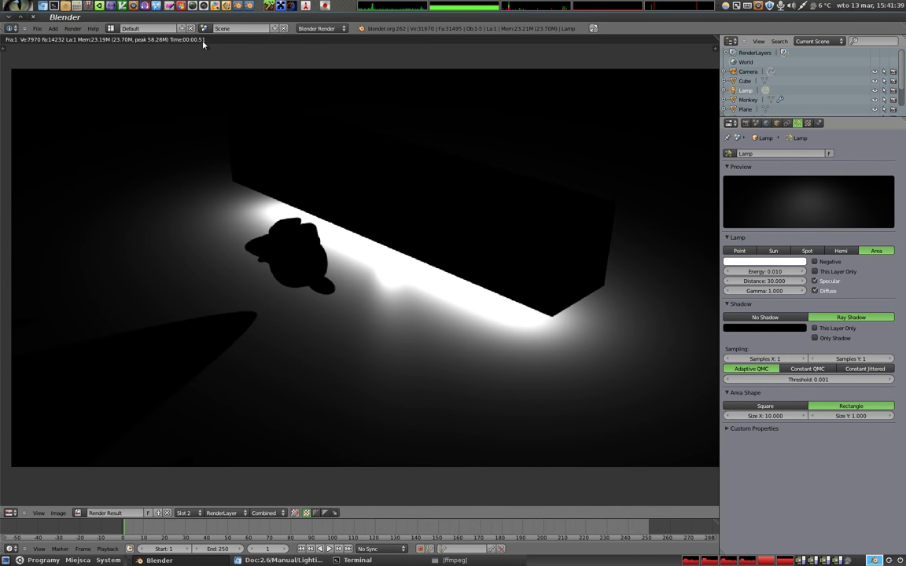
Flip between render Slot 1 and Slot 2 to compare, then close the render.
click(182, 513)
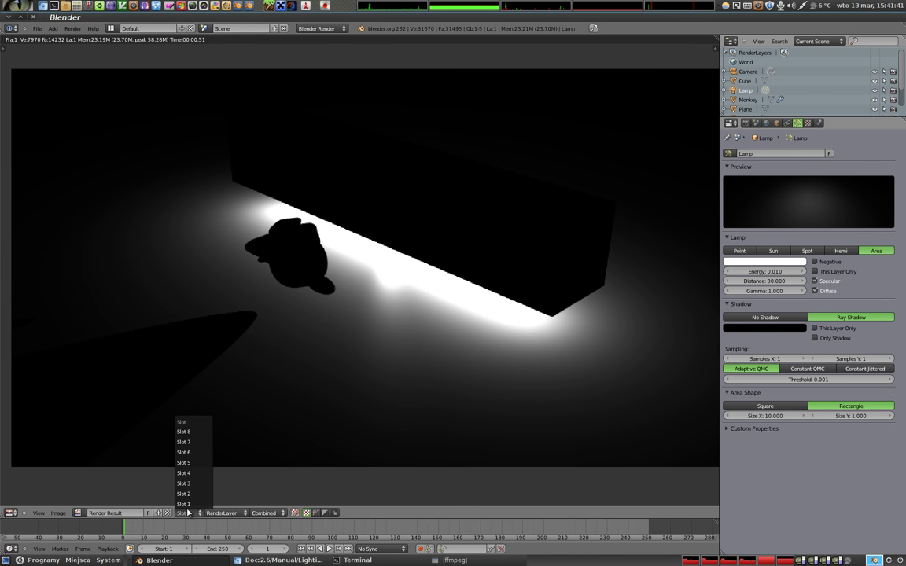
click(189, 508)
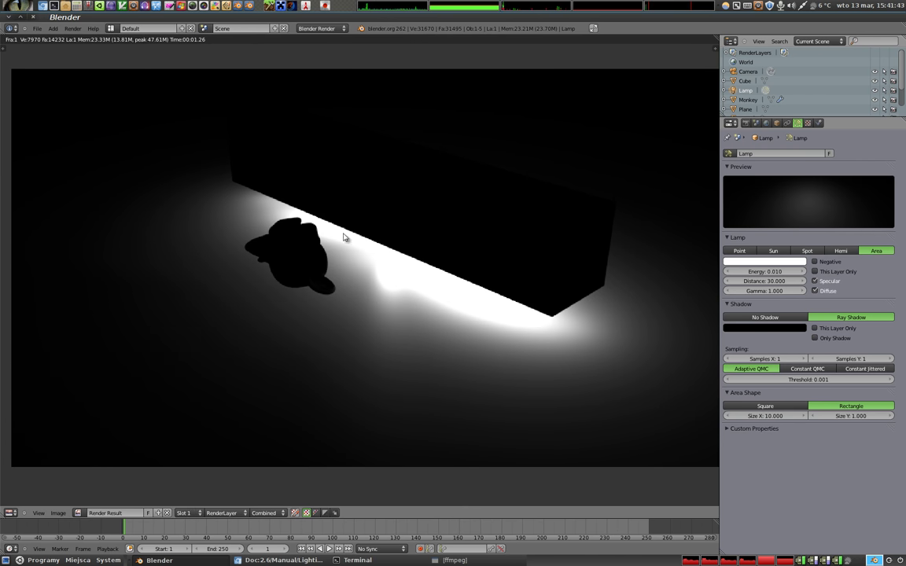
click(183, 513)
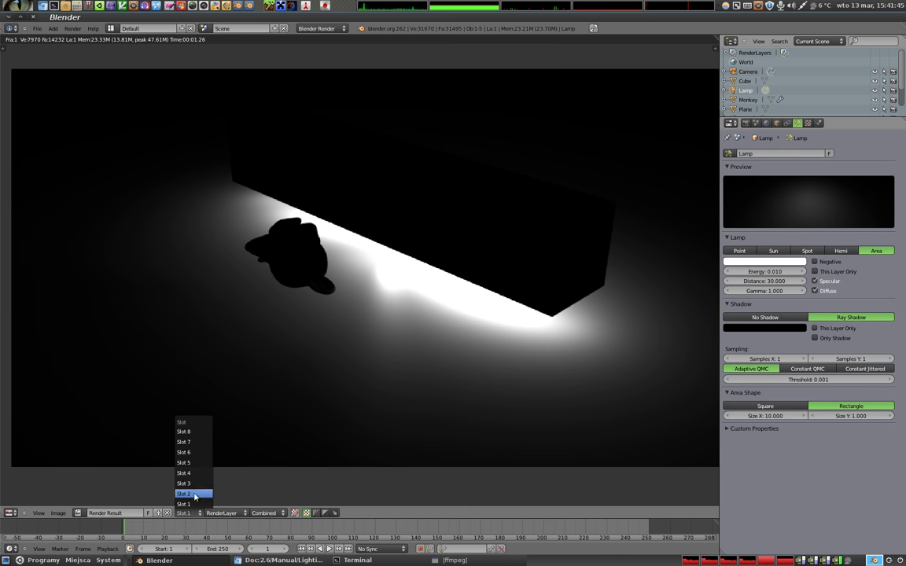
click(194, 493)
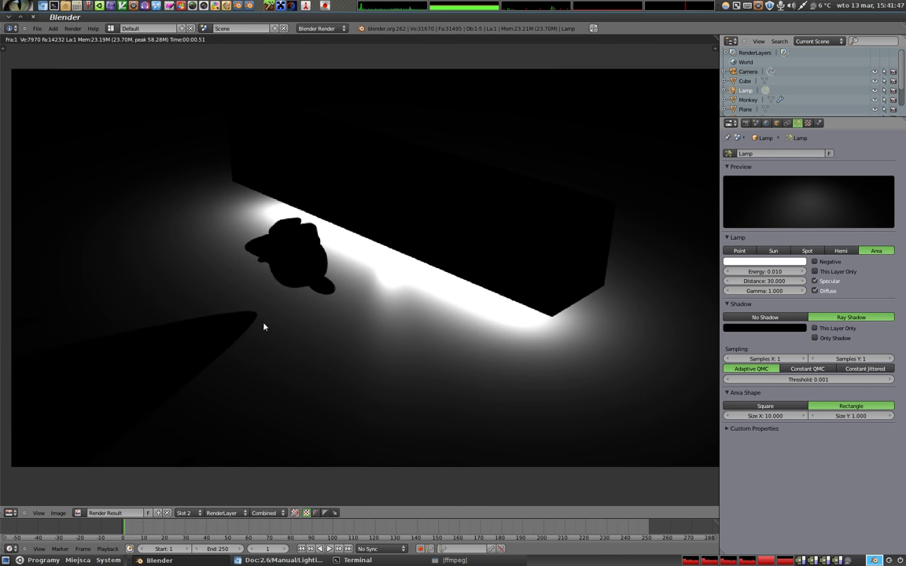
click(184, 512)
click(174, 464)
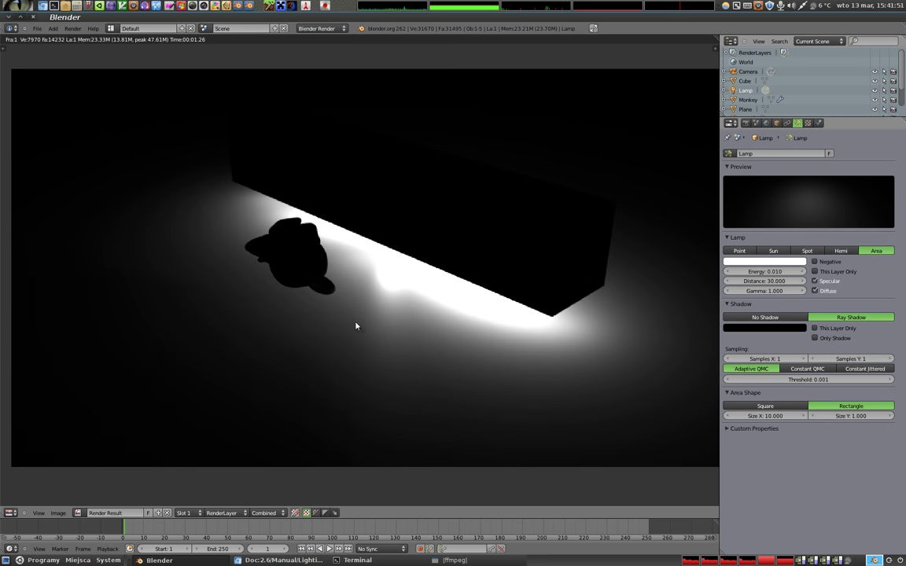
key(Escape)
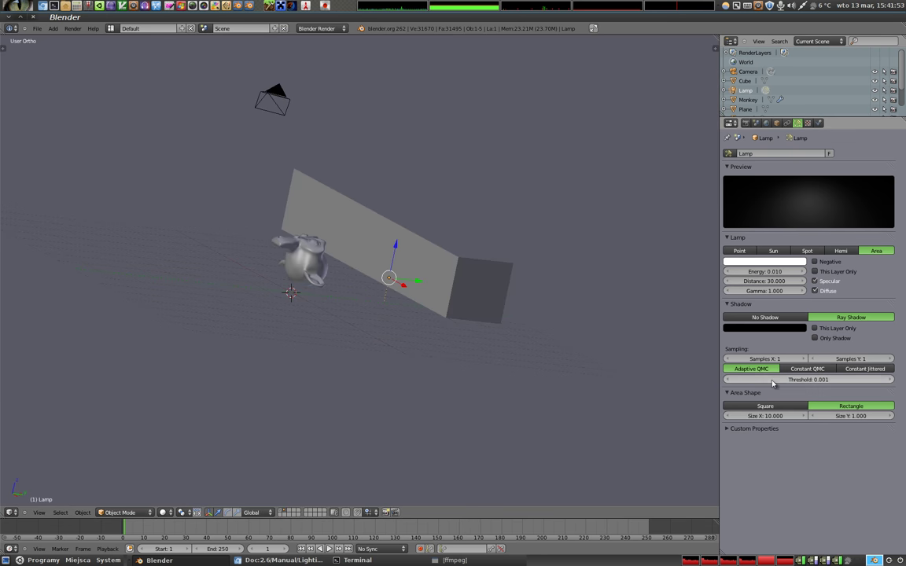
Set the area lamp's shadow samples to 20 in X and 5 in Y.
click(772, 360)
text(6)
key(Return)
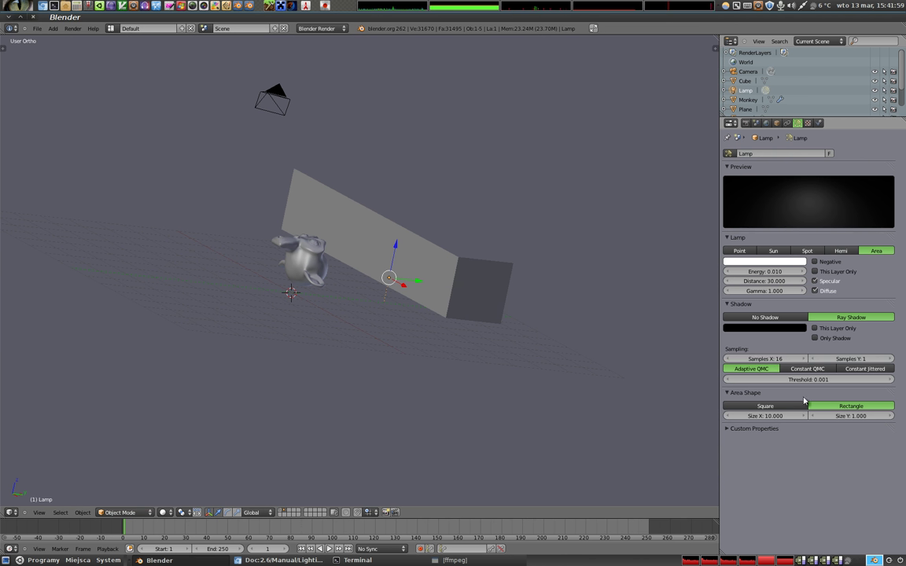
click(773, 360)
text(0)
key(Return)
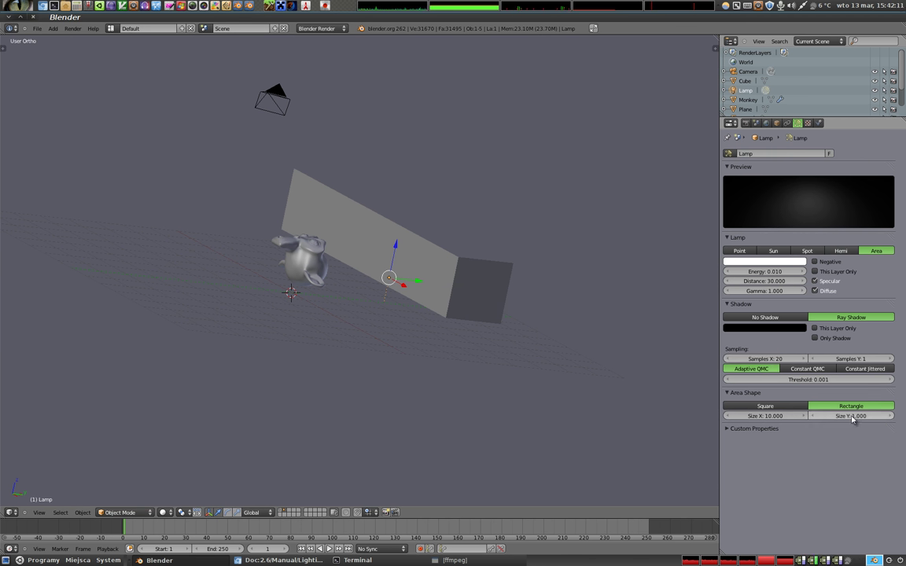
click(855, 360)
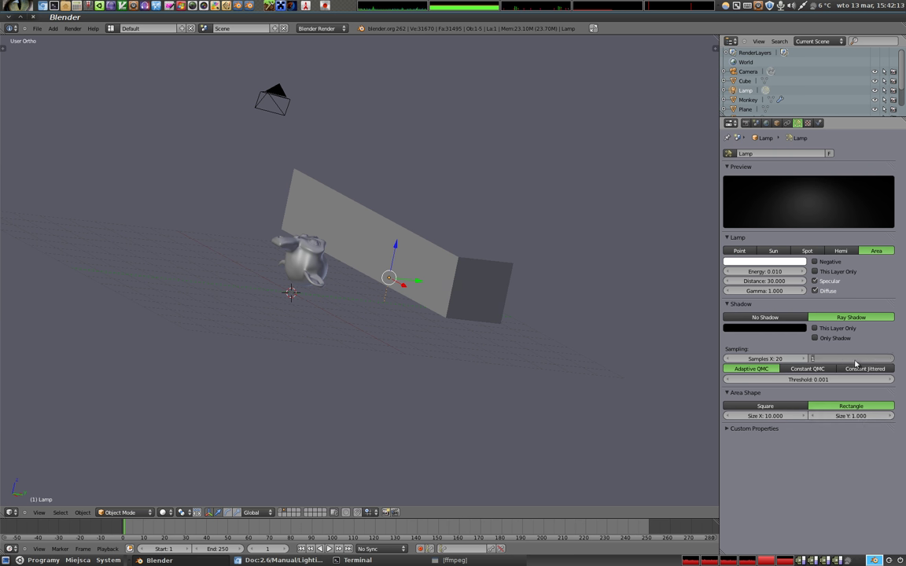
text(5)
key(Return)
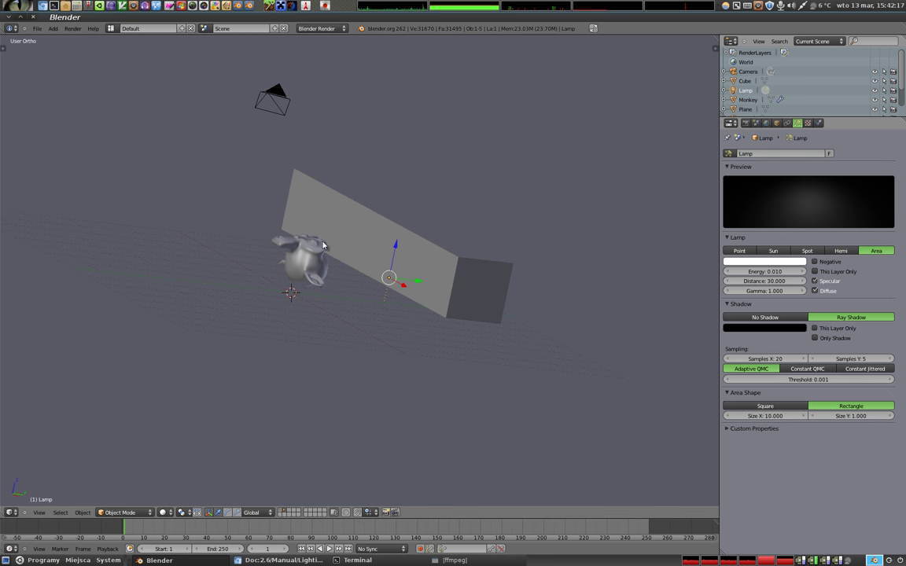
Render to check the softer shadow, then return to the 3D view.
key(F12)
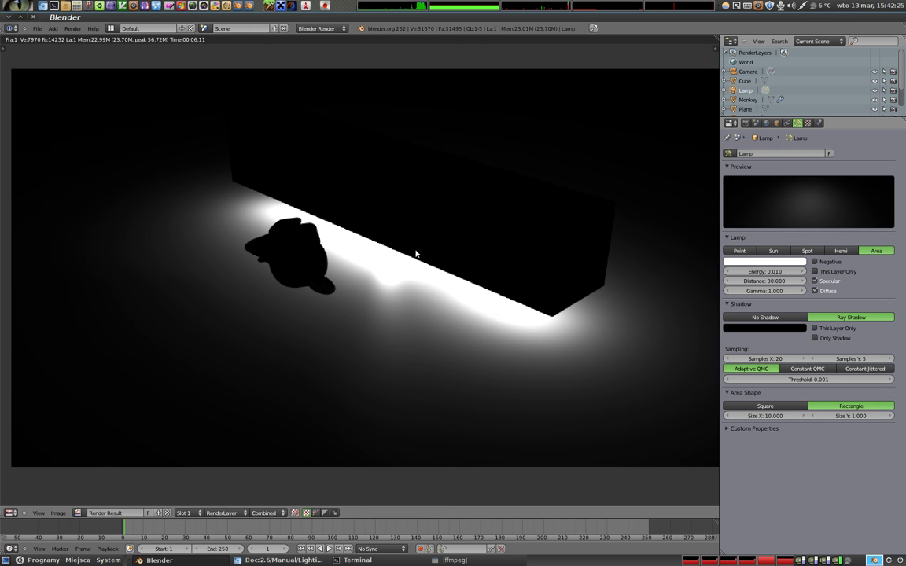
key(Escape)
mouse_move(439, 264)
middle_down()
mouse_move(375, 261)
mouse_move(404, 252)
mouse_move(287, 252)
middle_up()
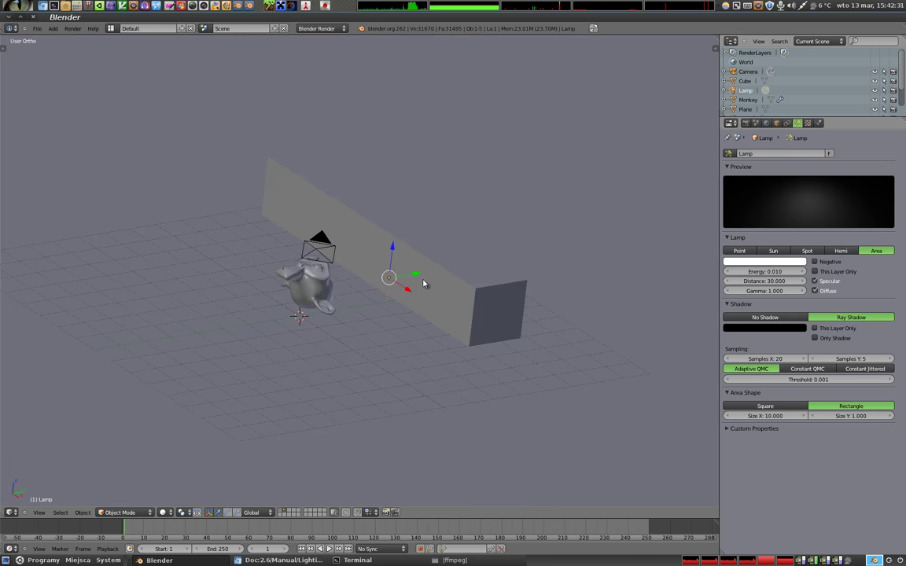
Rotate the cube wall 90° in Front view so it stands as a tall pillar.
scroll(423, 284, down, 4)
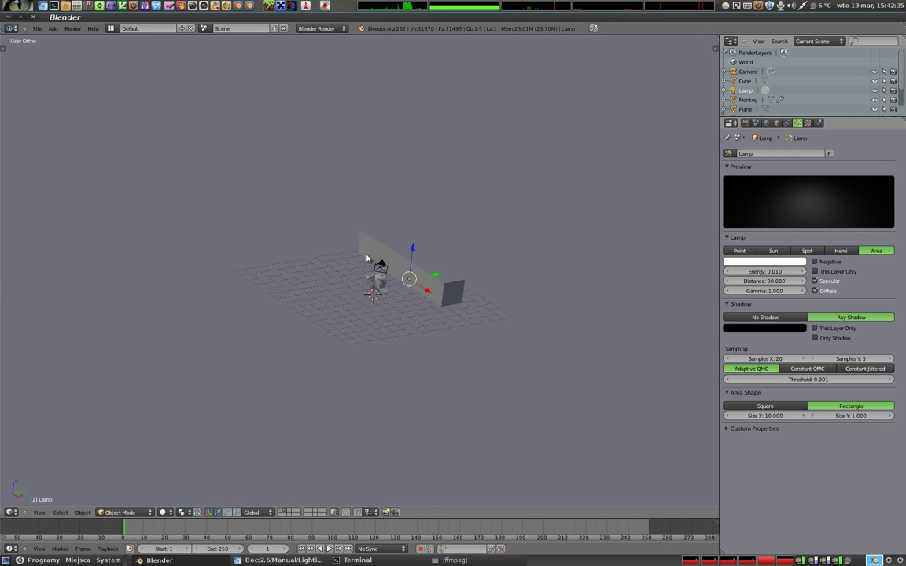
right_click(423, 290)
key(KP_1)
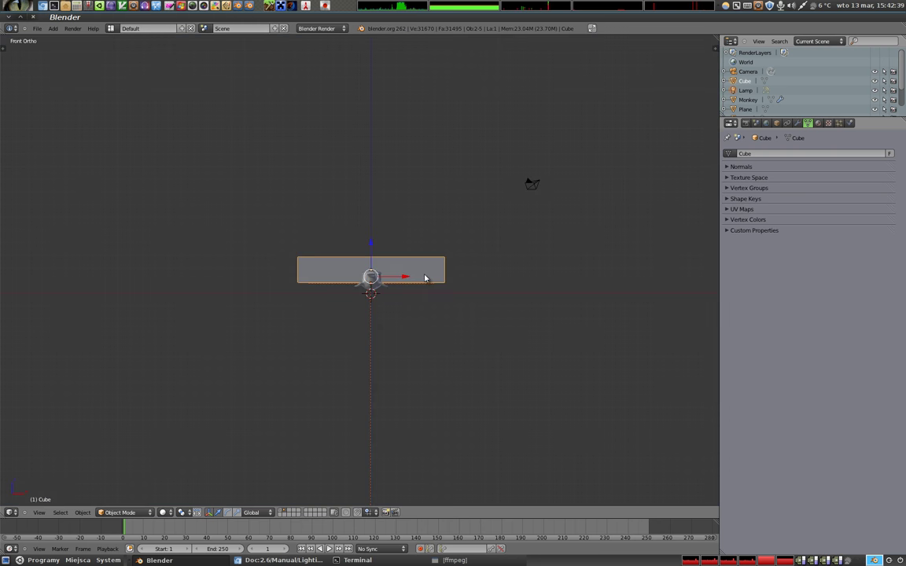
key(r)
click(378, 371)
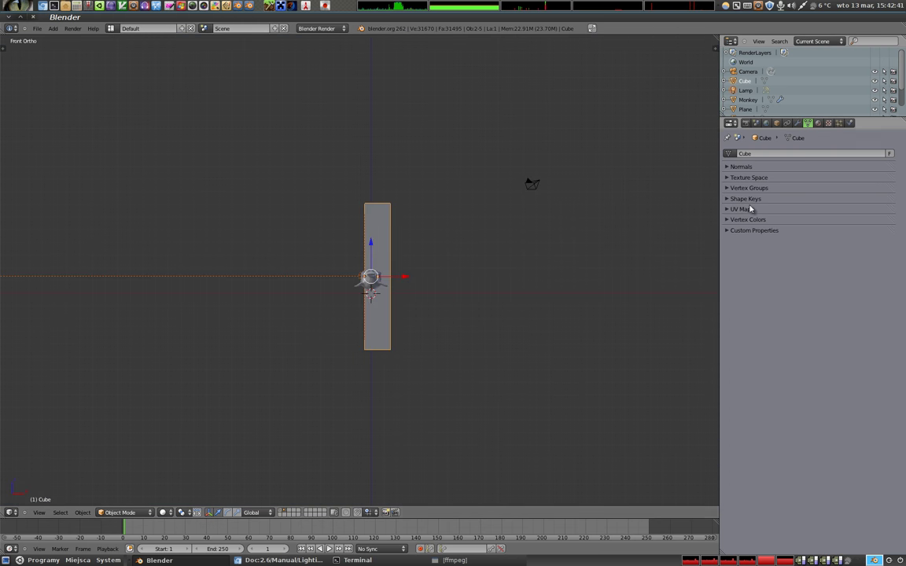
Shorten the lamp's Distance value.
right_click(306, 277)
click(770, 283)
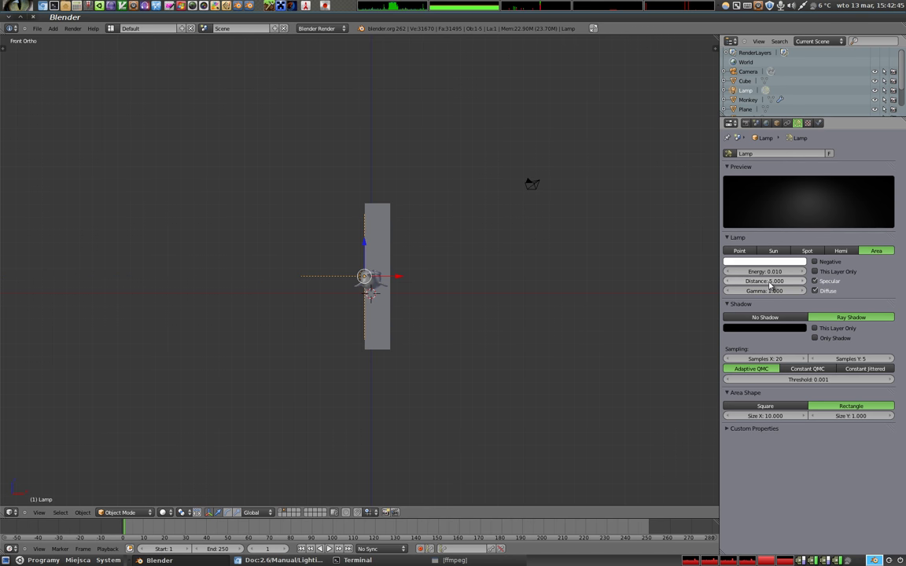
key(Return)
Lift the pillar and duplicate it into a second and third pillar nearby.
right_click(374, 244)
drag(374, 254, 435, 202)
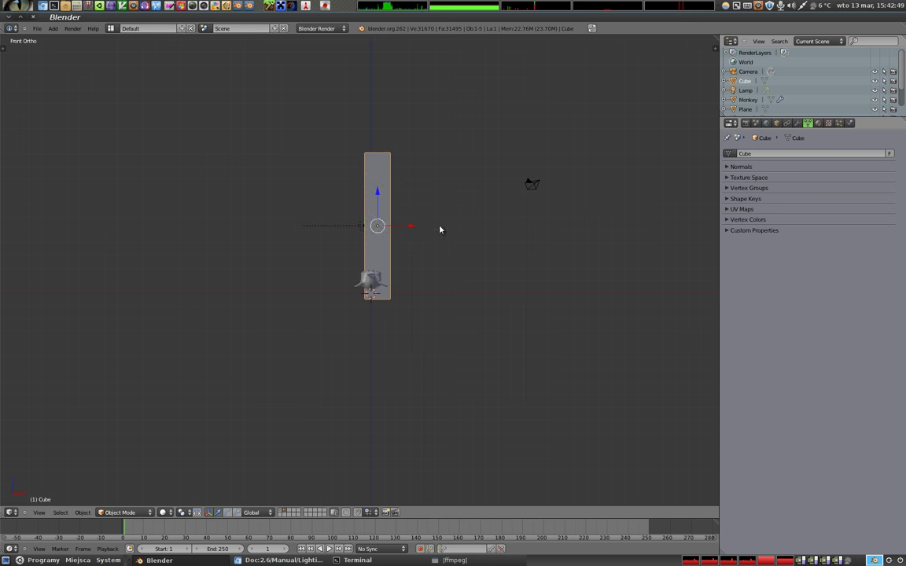
key(shift+d)
click(378, 228)
mouse_move(378, 229)
middle_down()
mouse_move(422, 327)
mouse_move(354, 229)
mouse_move(344, 259)
middle_up()
key(shift+d)
key(z)
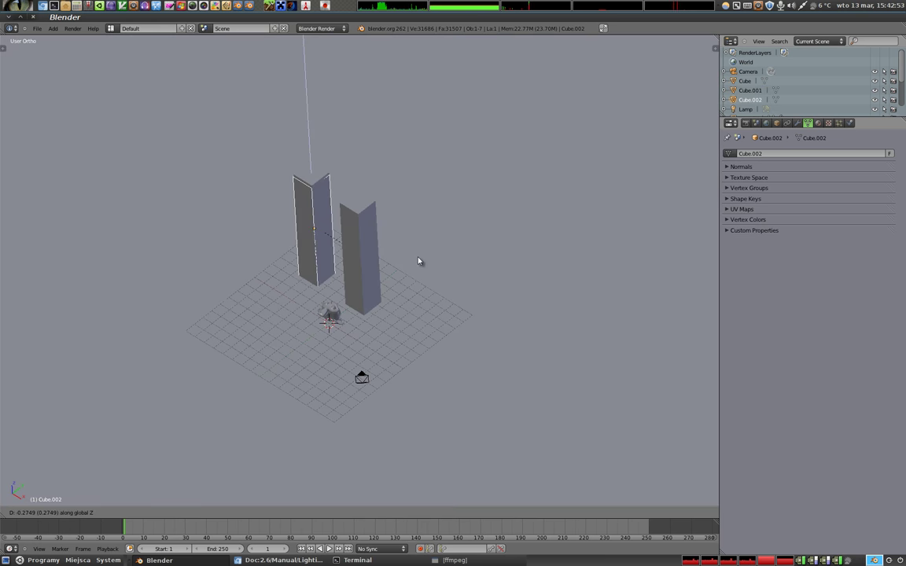
key(shift+z)
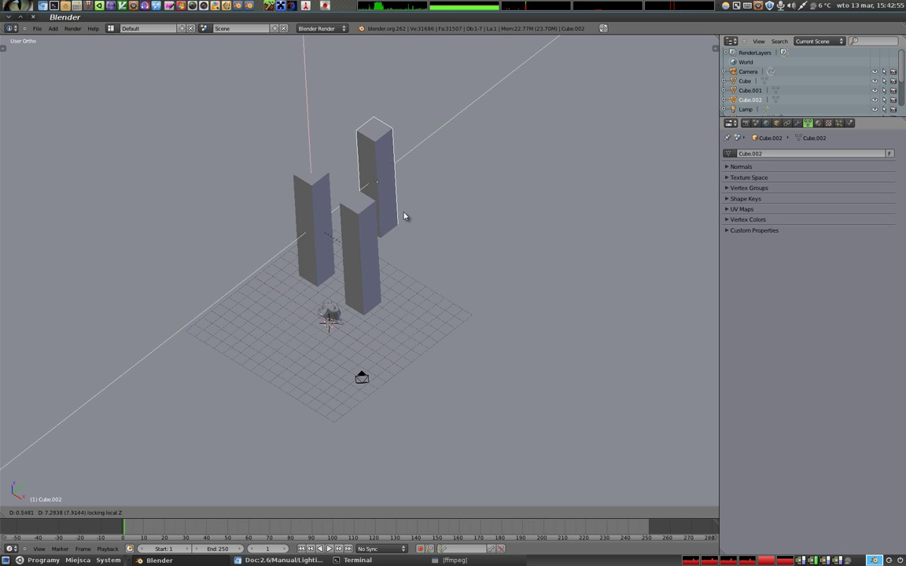
key(shift+z)
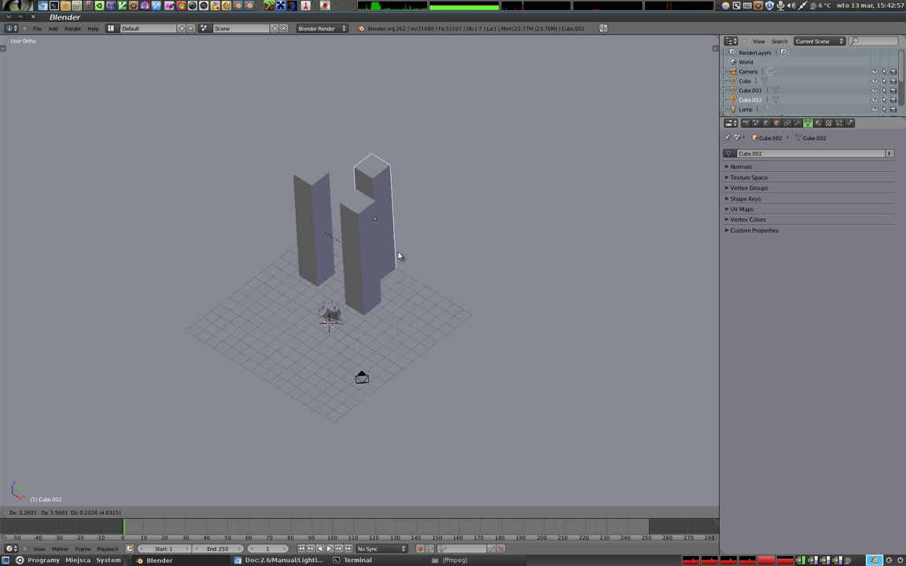
click(406, 252)
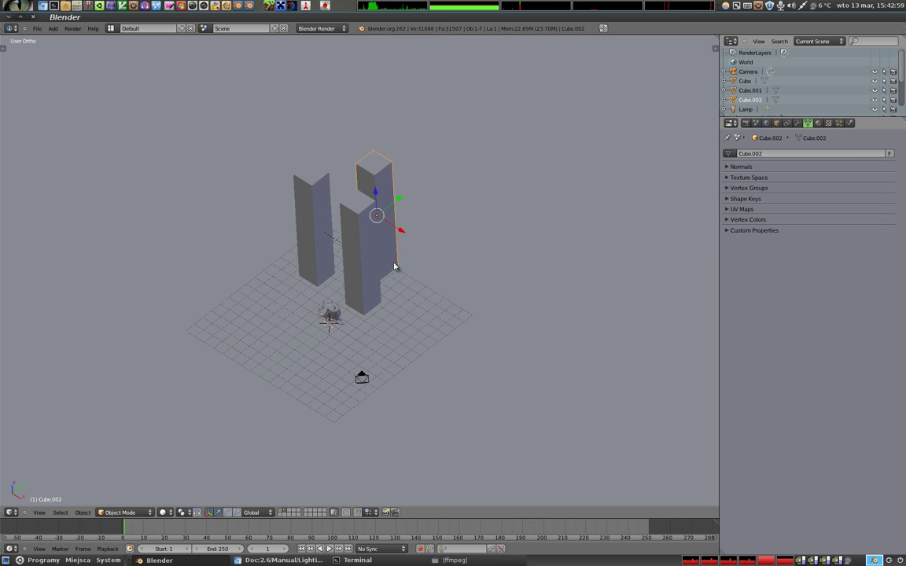
Duplicate more pillars to make a fourth, fifth and sixth around the monkey.
key(shift+d)
key(shift+z)
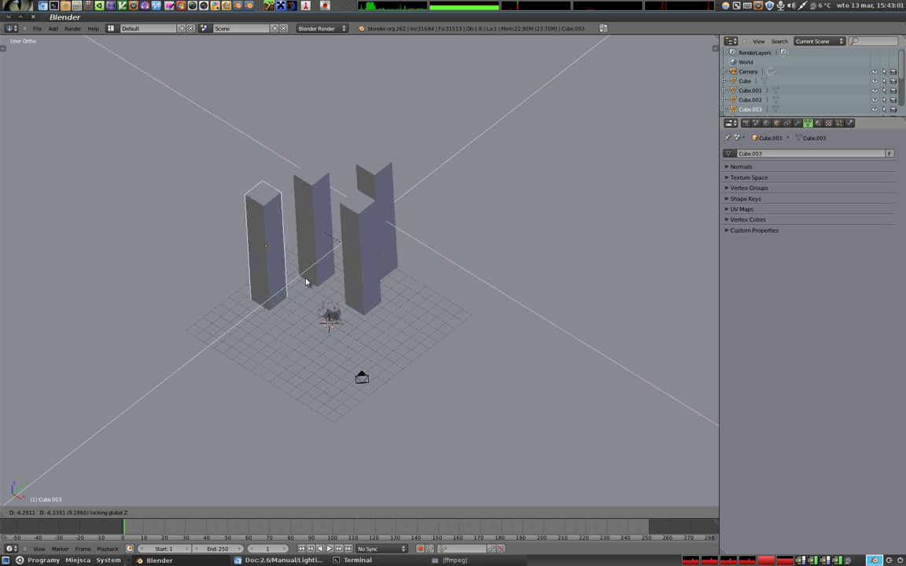
click(311, 290)
key(shift+d)
key(shift+z)
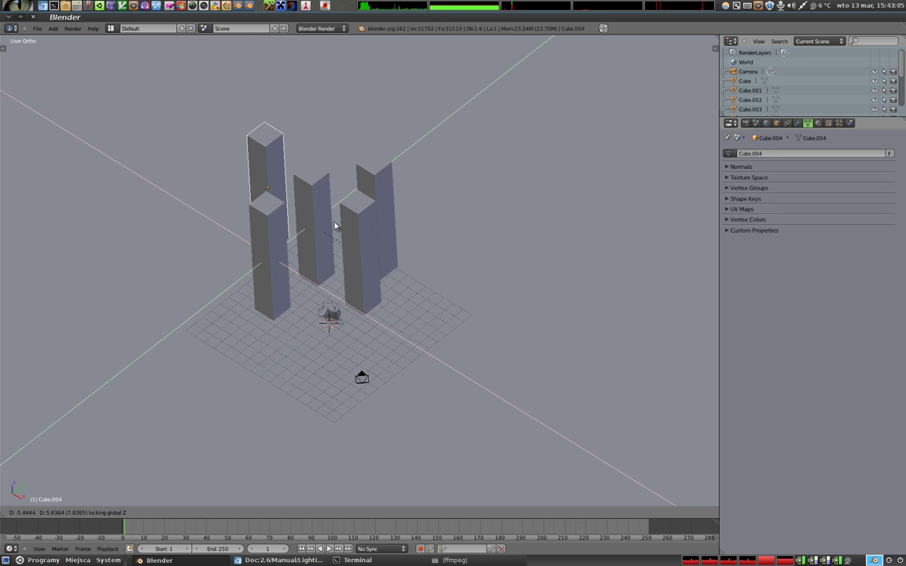
click(338, 234)
key(shift+d)
key(shift+z)
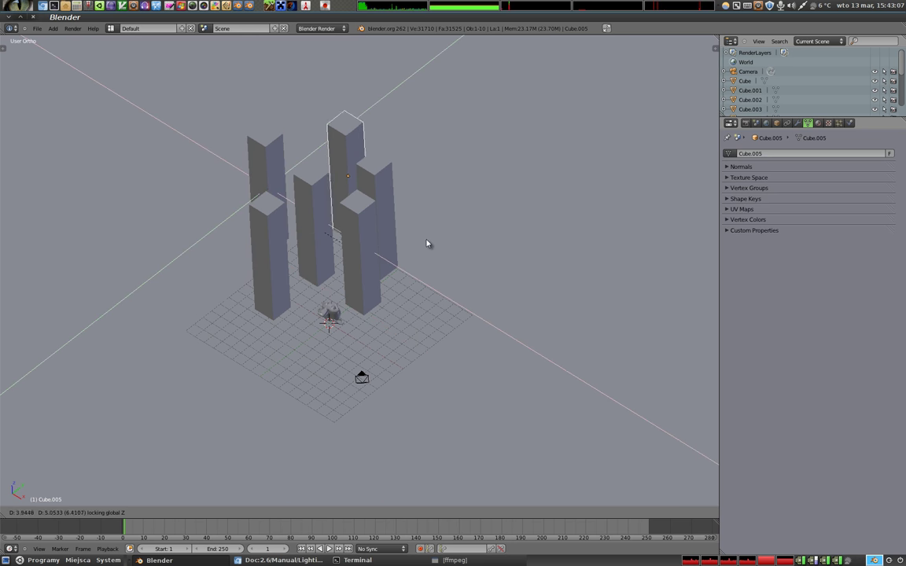
click(422, 248)
mouse_move(367, 300)
middle_down()
mouse_move(446, 240)
mouse_move(285, 194)
mouse_move(284, 283)
middle_up()
Move along X and rotate the original pillar, then view through the camera.
right_click(397, 238)
right_click(427, 250)
key(g)
key(x)
click(425, 247)
key(r)
key(z)
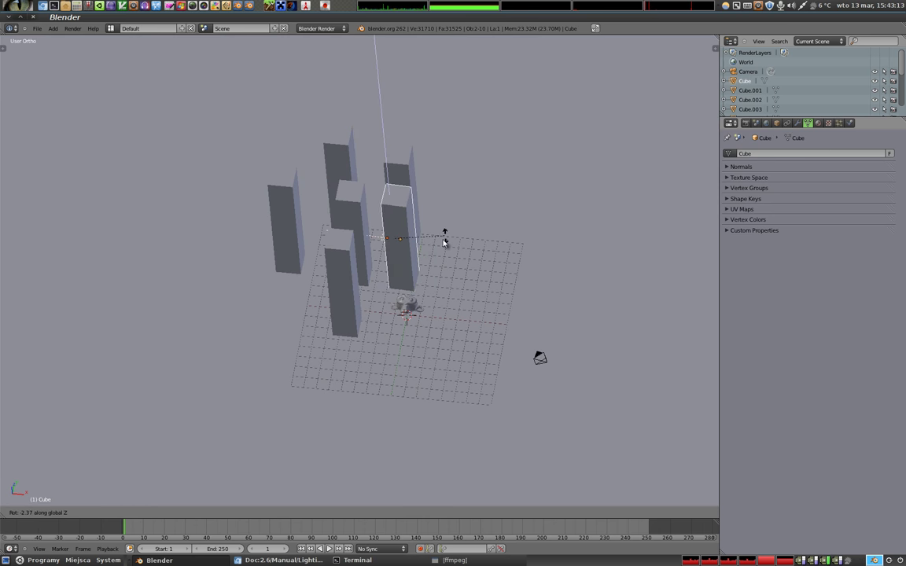
click(430, 261)
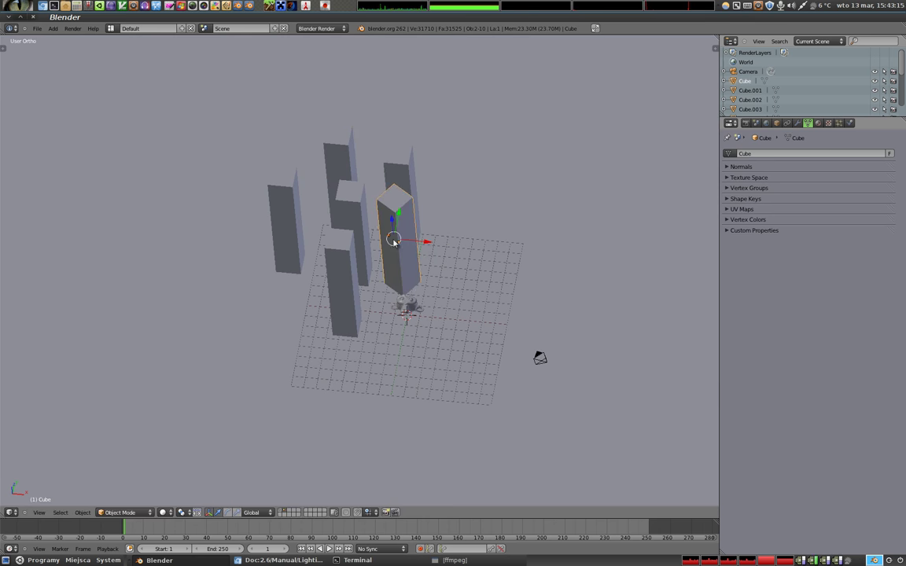
key(g)
key(shift+z)
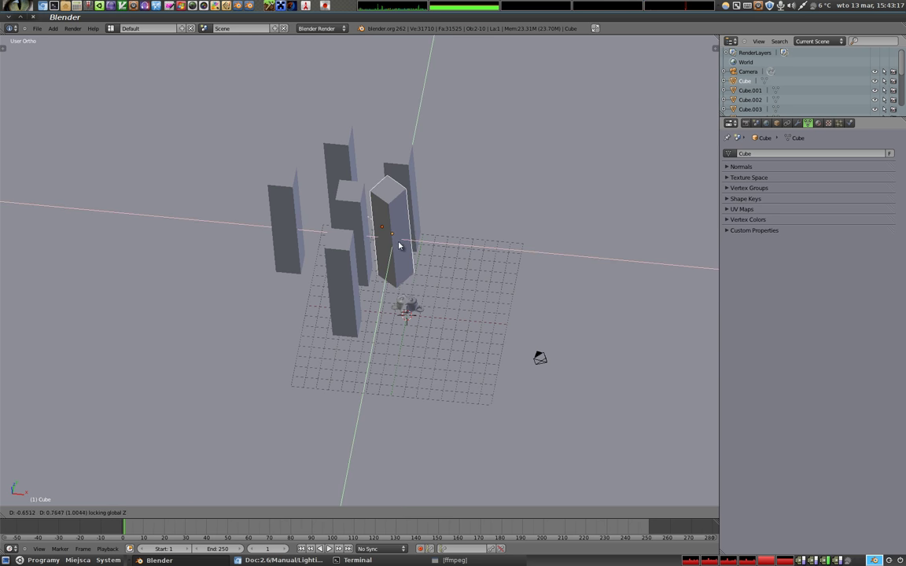
click(397, 248)
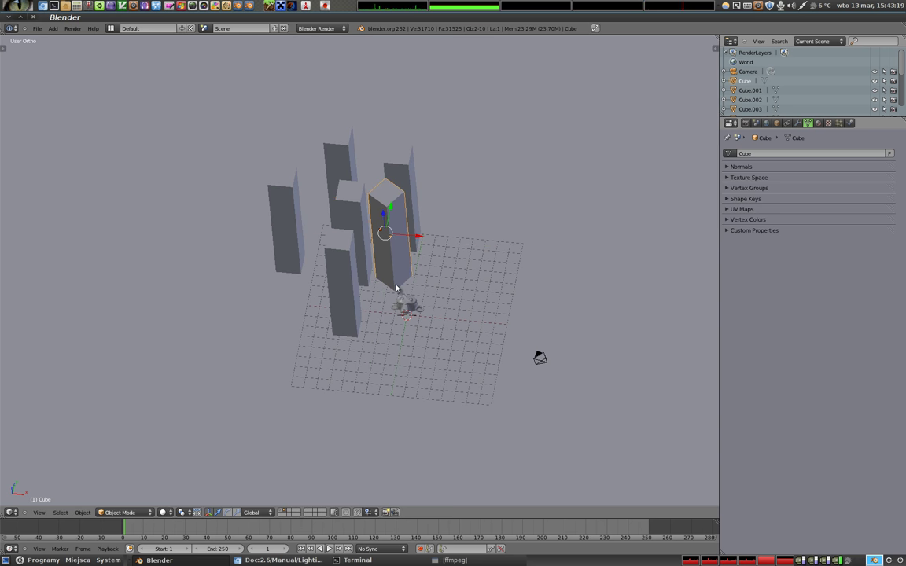
key(KP_0)
Move the camera to reframe the pillars, render, and close the nearly black result.
right_click(467, 170)
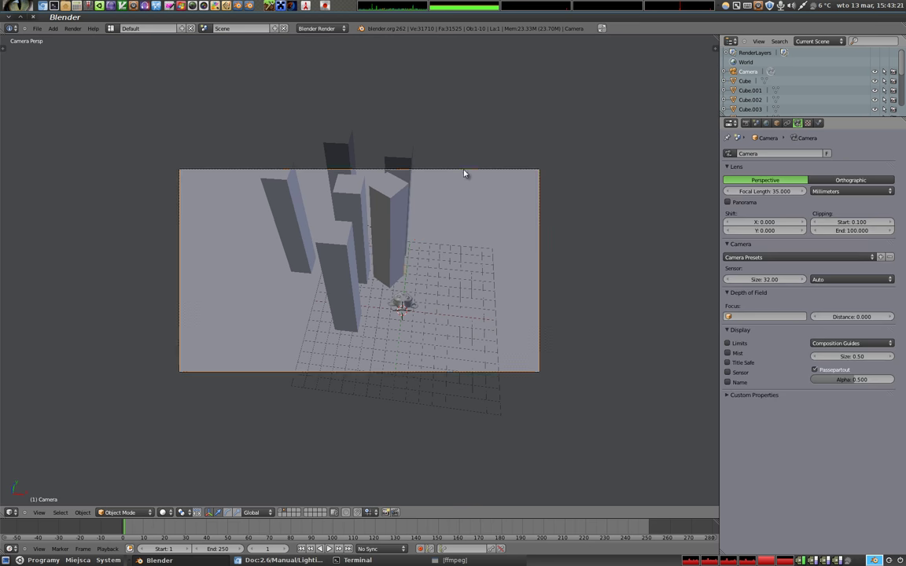
key(g)
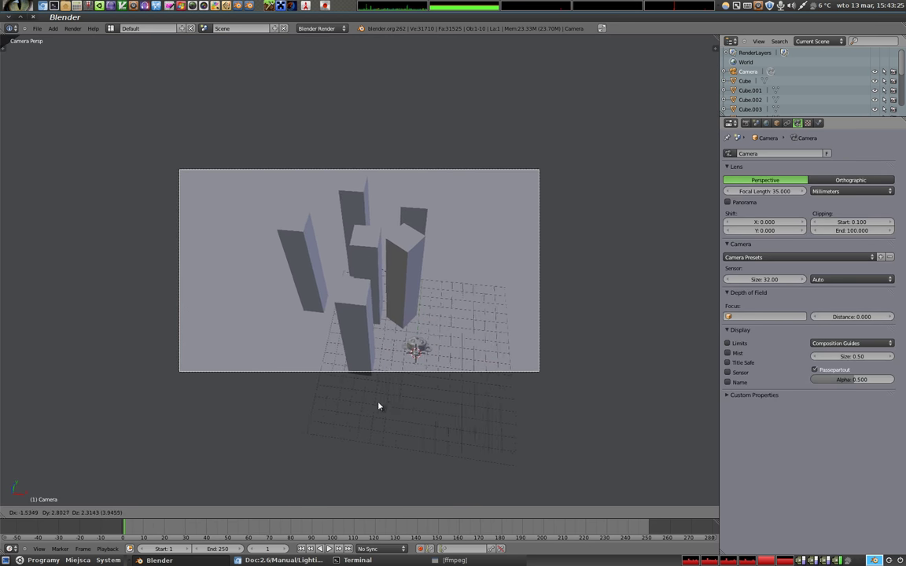
click(369, 415)
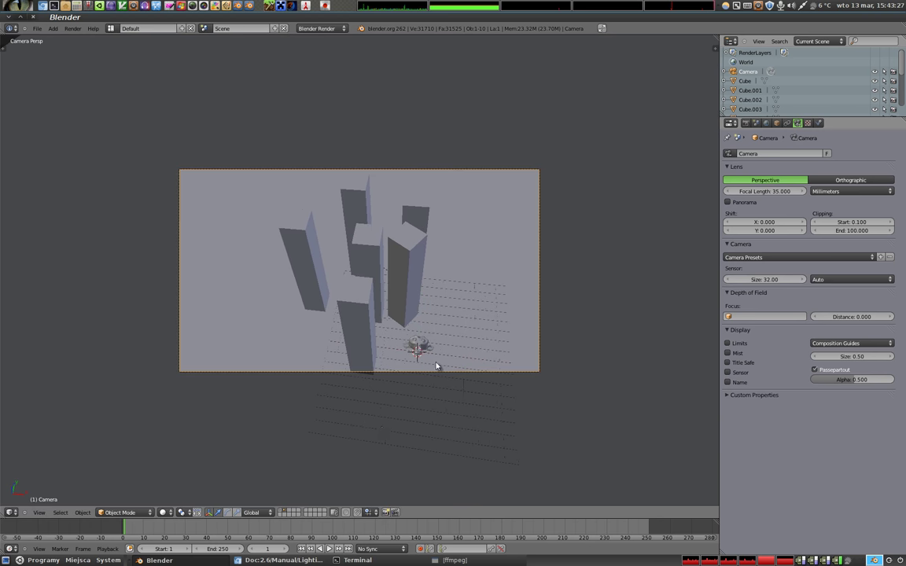
key(F12)
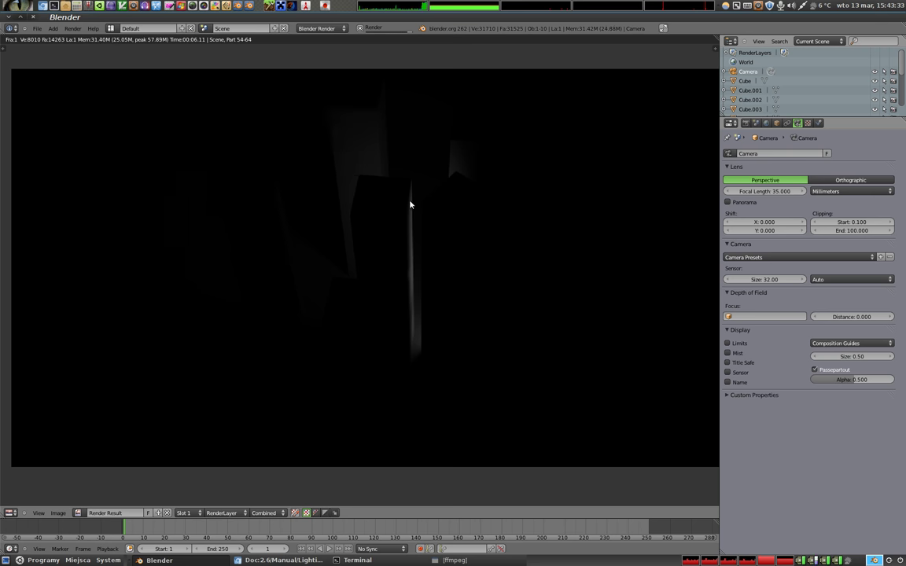
key(Escape)
mouse_move(428, 236)
middle_down()
mouse_move(400, 247)
mouse_move(402, 323)
mouse_move(324, 255)
mouse_move(308, 422)
middle_up()
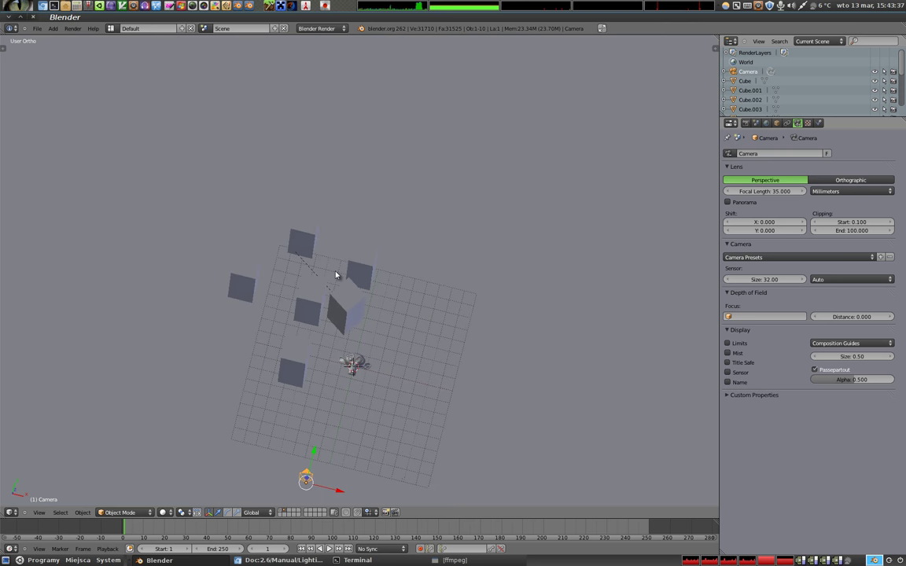
From top view, duplicate the Area lamp into Lamp.001 up and right, then rotate it.
right_click(322, 293)
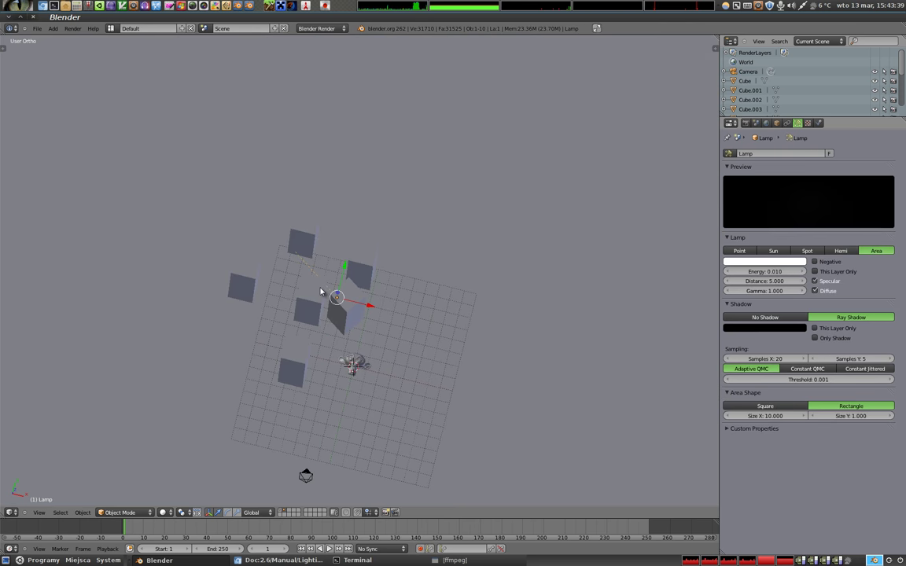
key(KP_7)
scroll(323, 312, up, 5)
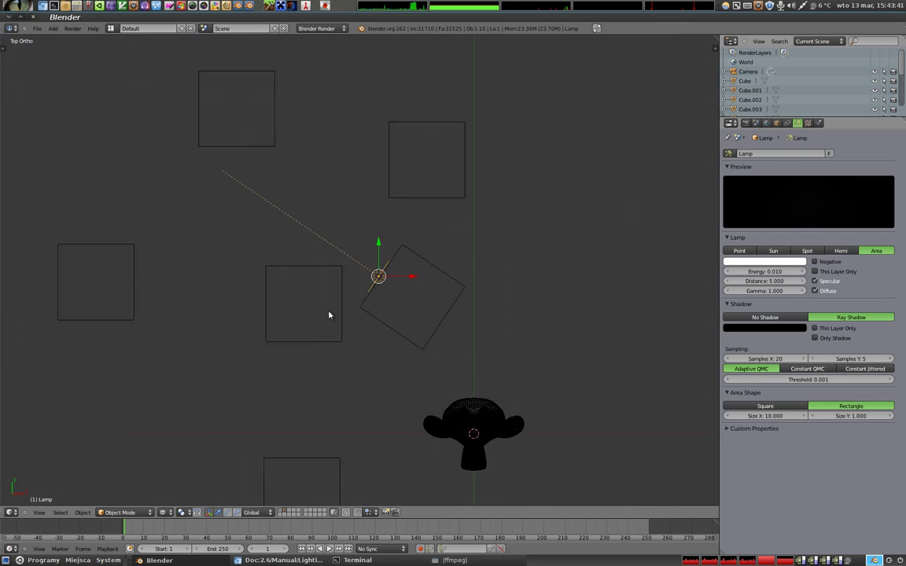
scroll(330, 313, up, 1)
key(shift+d)
click(496, 224)
key(r)
click(452, 277)
key(r)
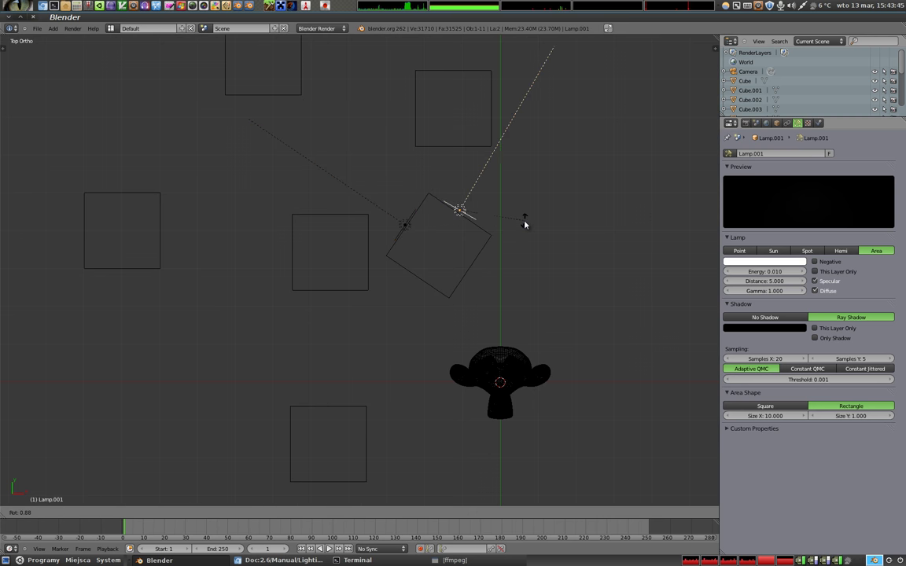
click(526, 232)
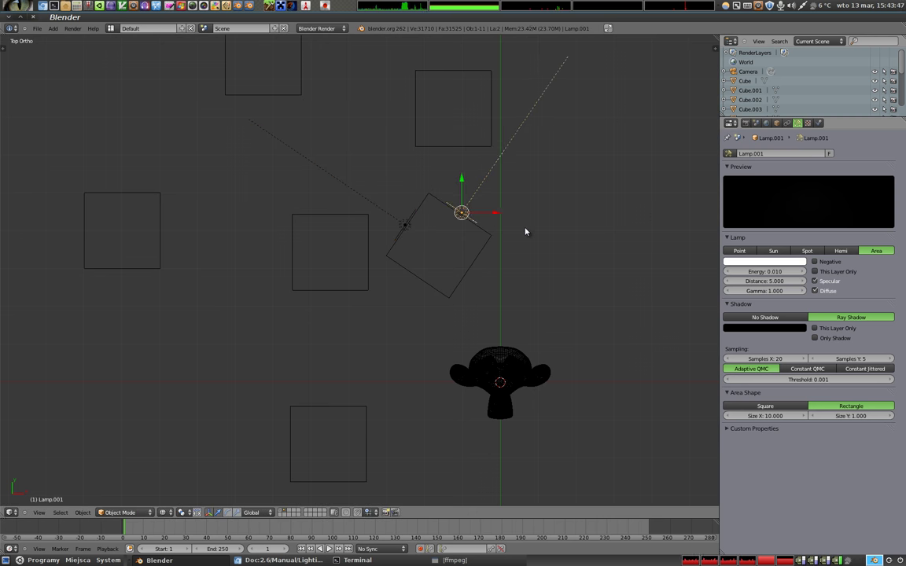
Add Lamp.002 by the upper-right pillar aimed left and Lamp.003 at the central pillar aimed up.
key(shift+d)
click(414, 146)
key(r)
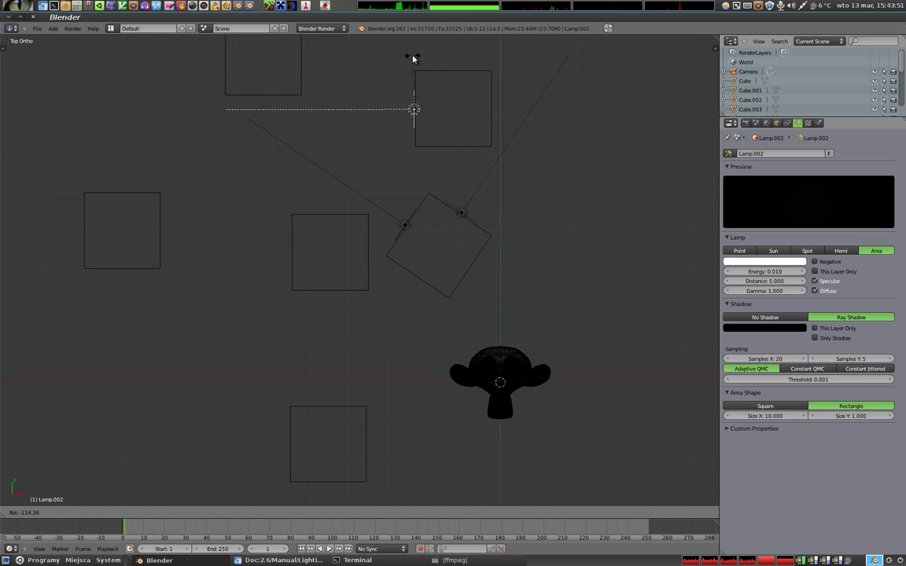
click(413, 58)
key(shift+d)
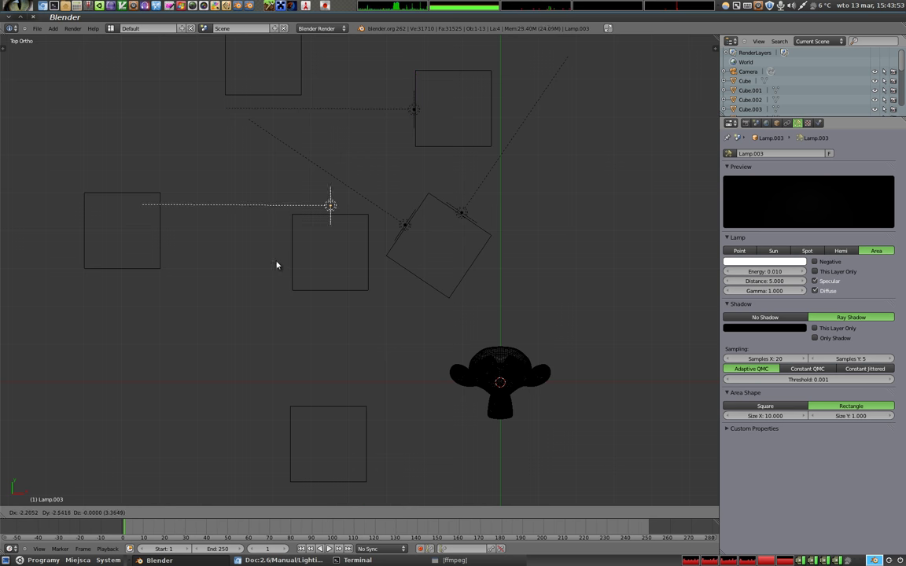
click(279, 267)
key(r)
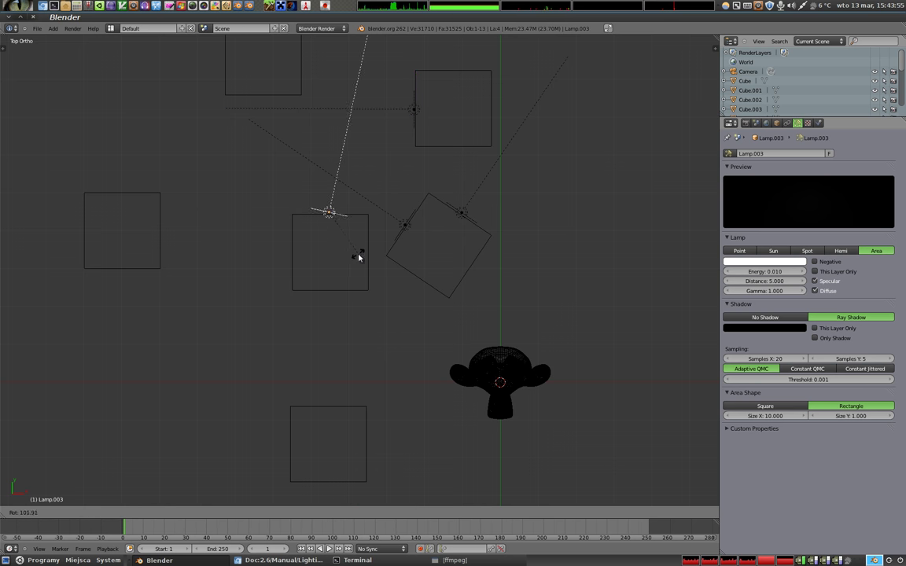
click(364, 251)
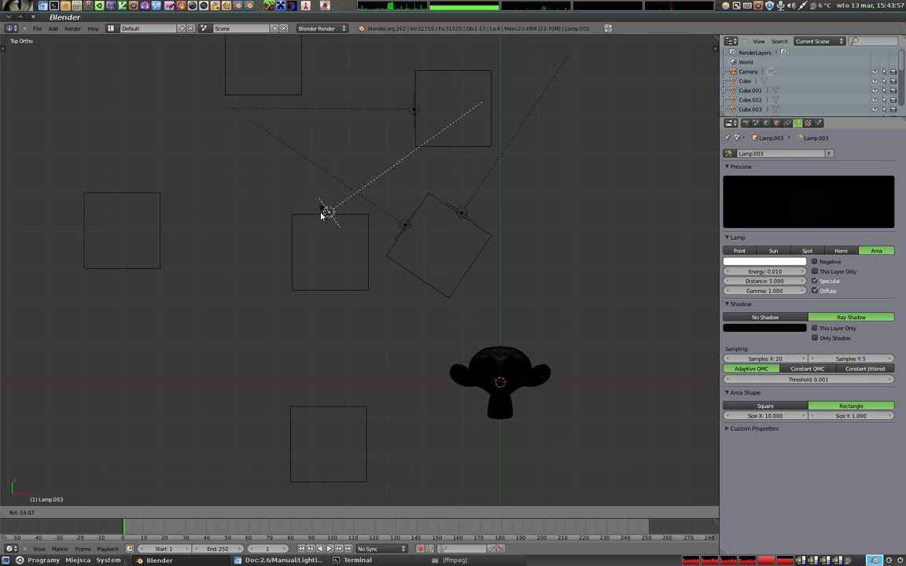
Add Lamp.004 at the central pillar's left aimed left and Lamp.005 further right, rotated.
key(shift+d)
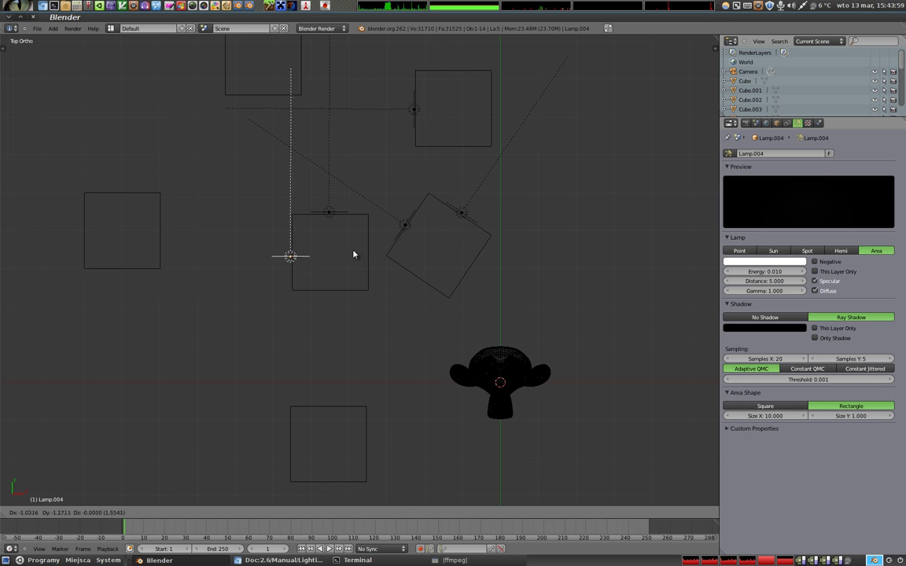
click(353, 249)
key(r)
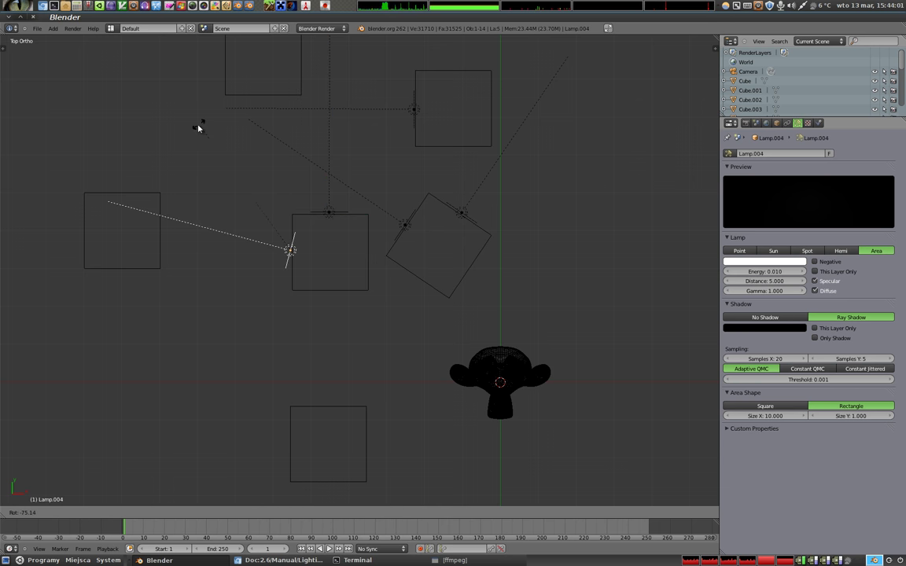
click(173, 158)
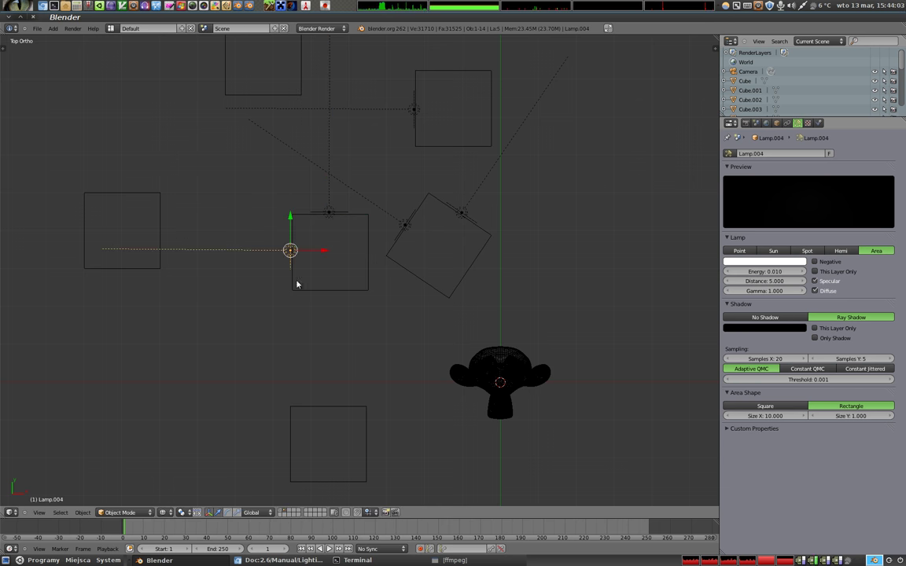
key(shift+d)
click(421, 269)
key(r)
click(315, 279)
mouse_move(316, 279)
middle_down()
mouse_move(334, 284)
mouse_move(337, 159)
mouse_move(311, 273)
mouse_move(419, 356)
mouse_move(421, 377)
mouse_move(350, 285)
middle_up()
scroll(358, 281, down, 5)
Render the scene, then raise the lamp's X shadow samples from 20 to 40.
key(F12)
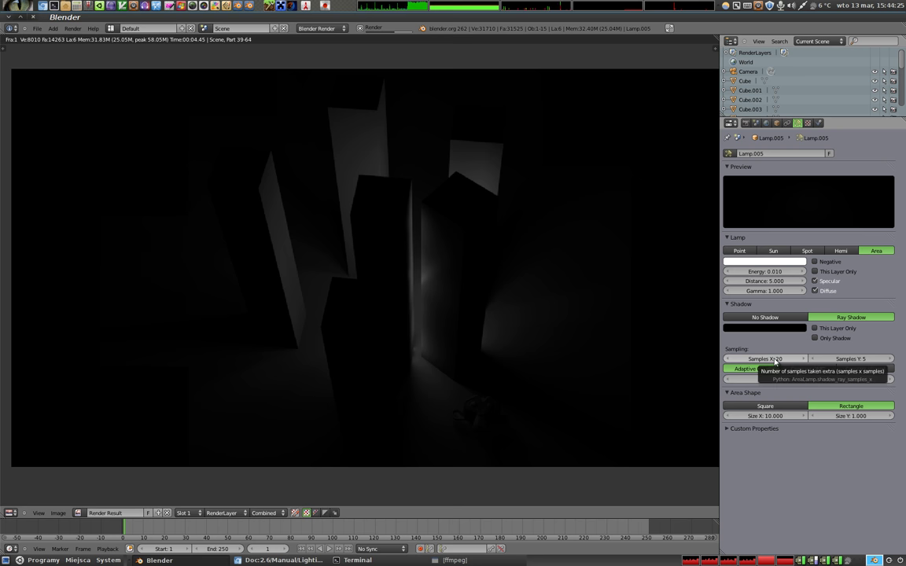
click(774, 361)
text(40)
key(Return)
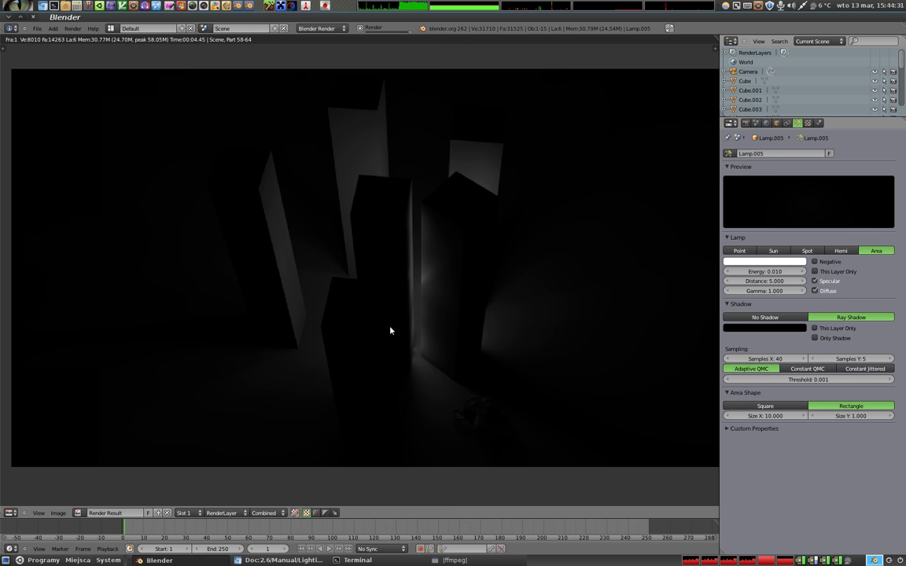
Re-render the scene into render Slot 2.
click(183, 513)
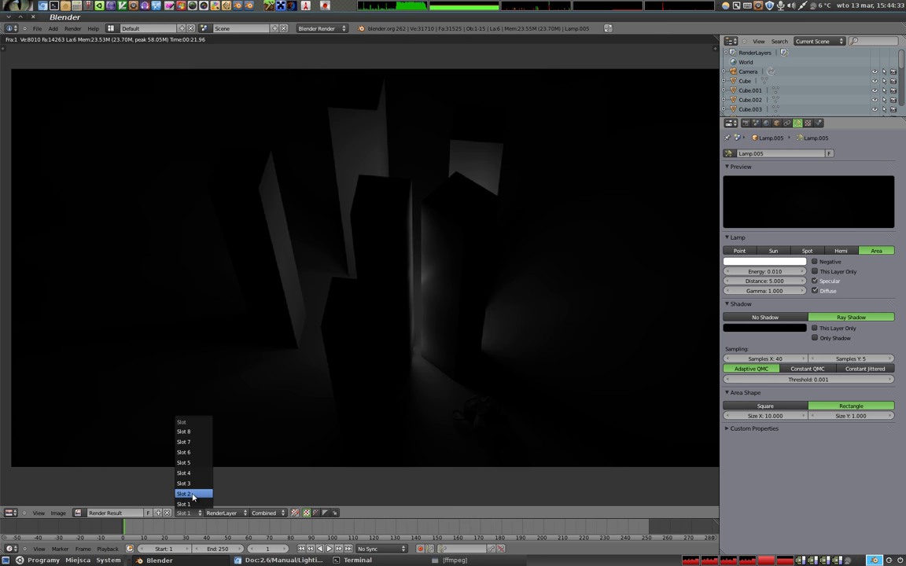
click(188, 493)
key(F12)
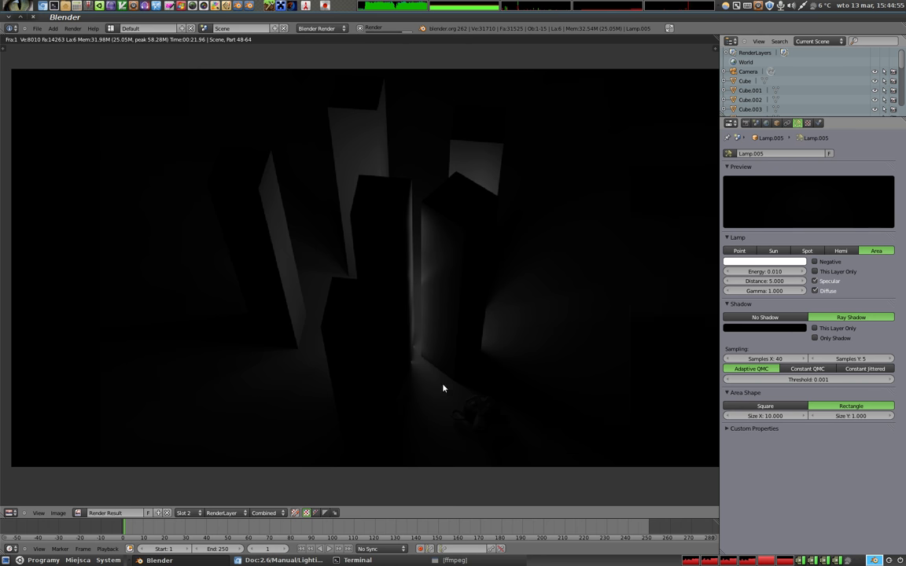
Compare shadow quality by toggling between the Slot 1 and Slot 2 renders.
scroll(480, 416, up, 4)
middle_drag(507, 419, 343, 195)
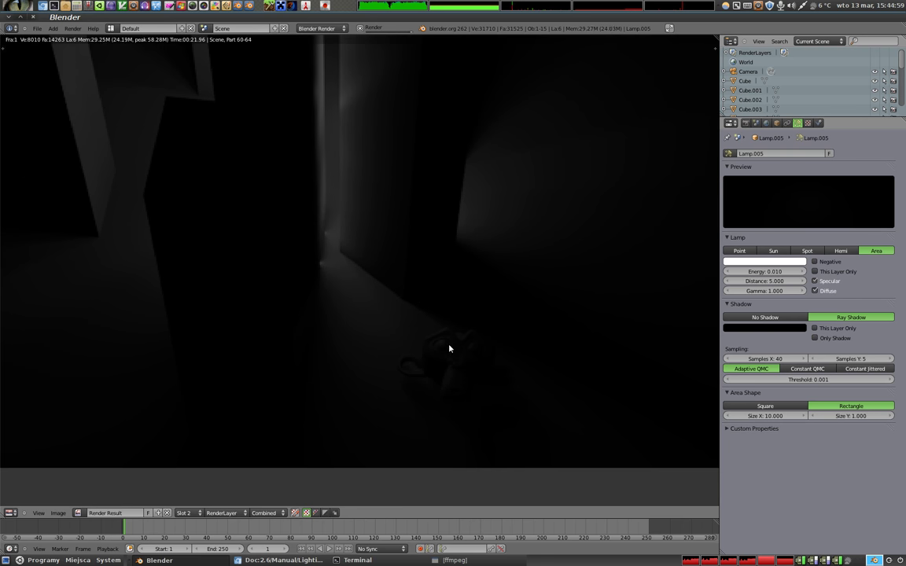
scroll(337, 221, down, 1)
mouse_move(368, 213)
middle_down()
mouse_move(398, 288)
mouse_move(384, 289)
middle_up()
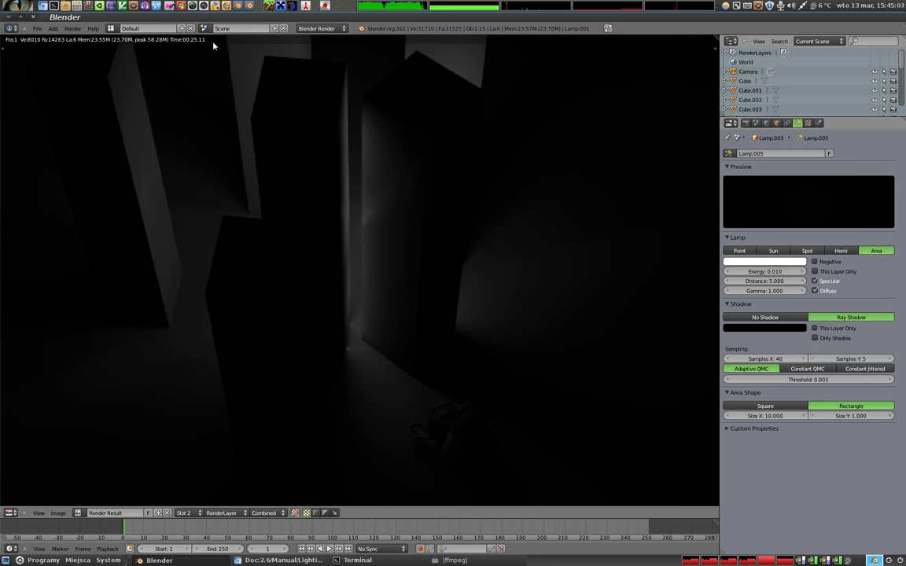
click(184, 513)
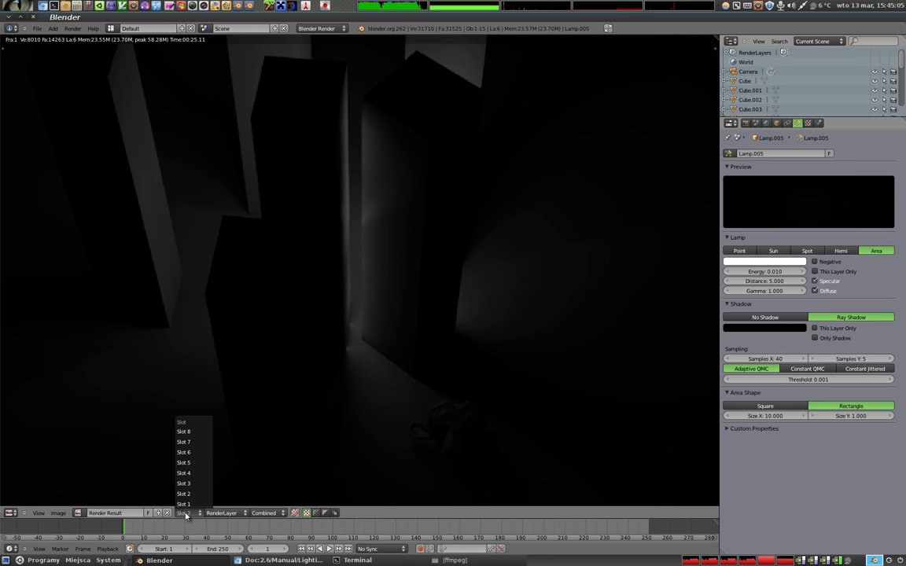
click(187, 499)
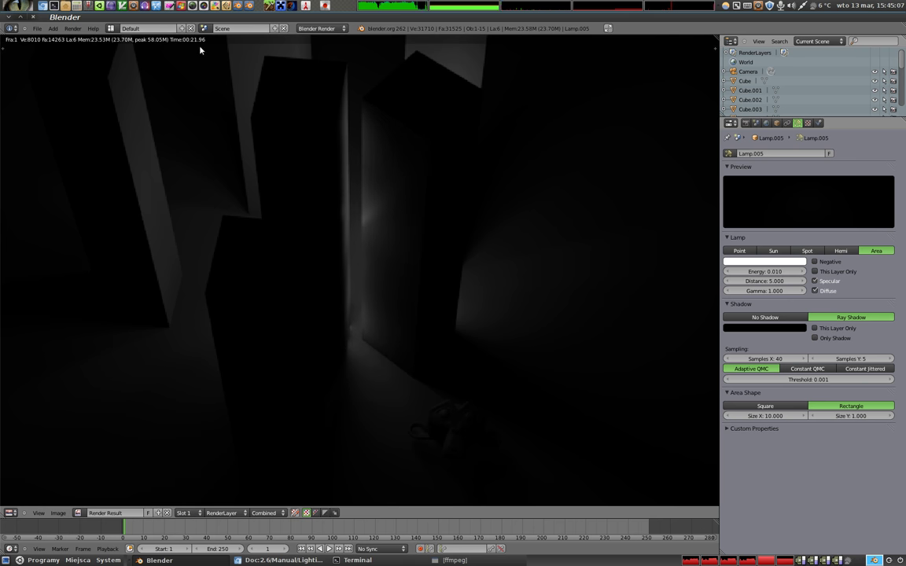
click(186, 512)
click(188, 494)
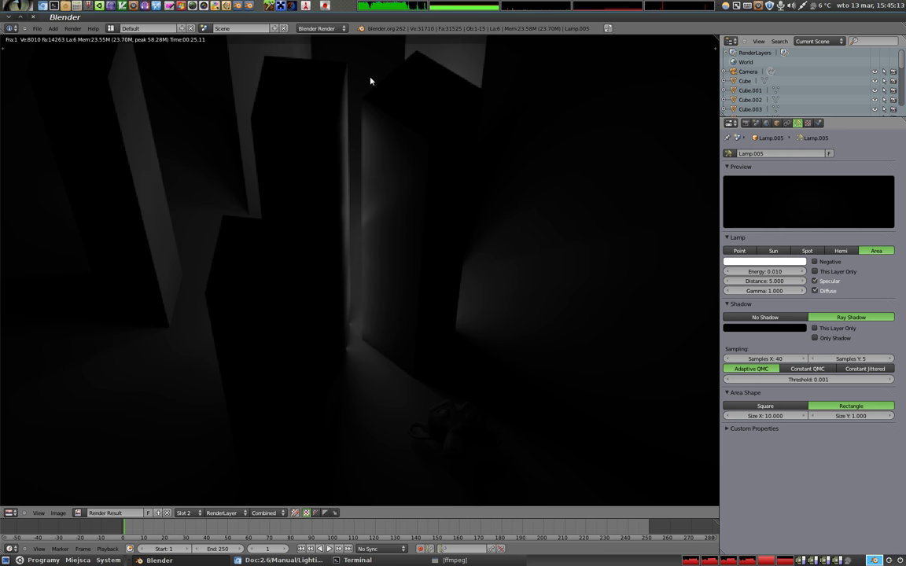
click(177, 511)
click(190, 497)
click(190, 510)
click(189, 496)
Raise the lamp's X shadow samples to 64 and return to the 3D View.
drag(764, 359, 792, 360)
ctrl+middle_drag(357, 309, 424, 331)
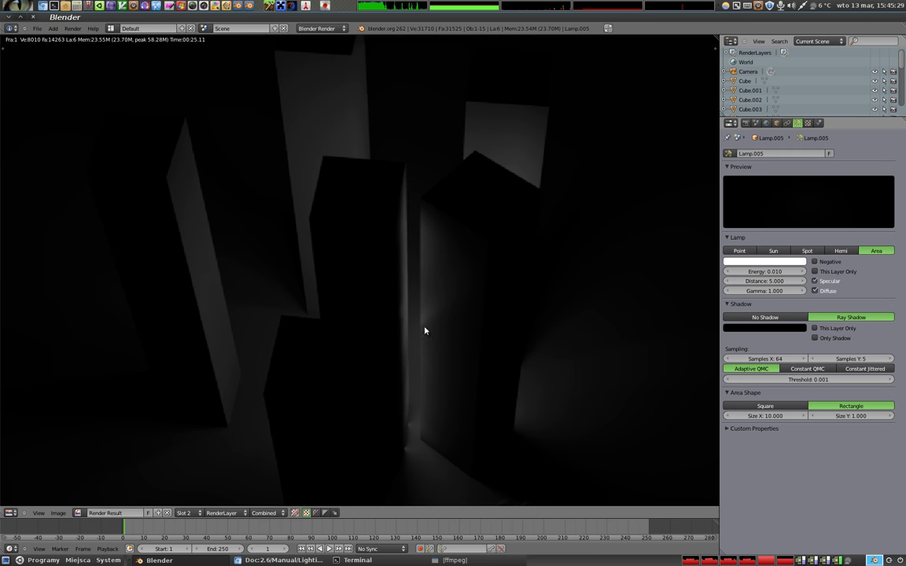
key(Escape)
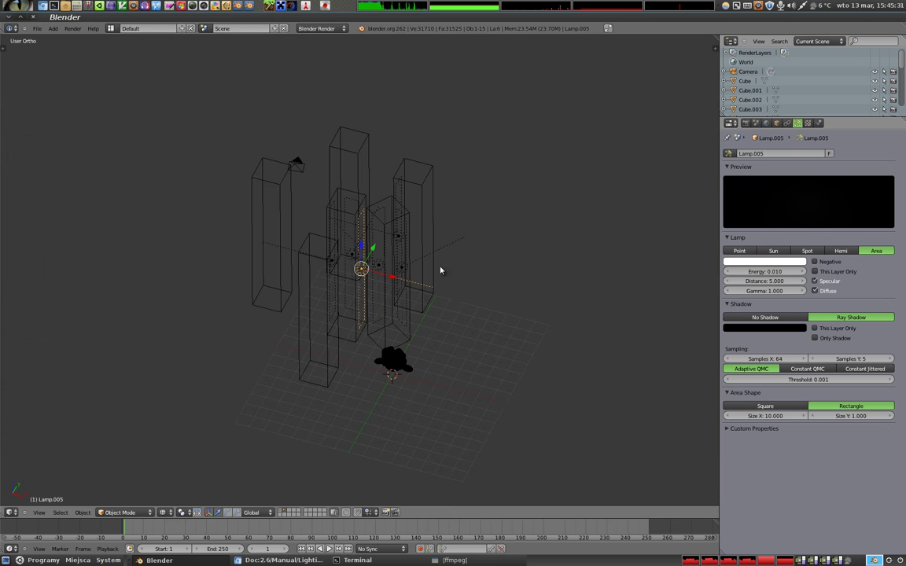
Set Lamp.005's Area Shape to Square and try a different gamma before resetting it to 1.000.
click(761, 406)
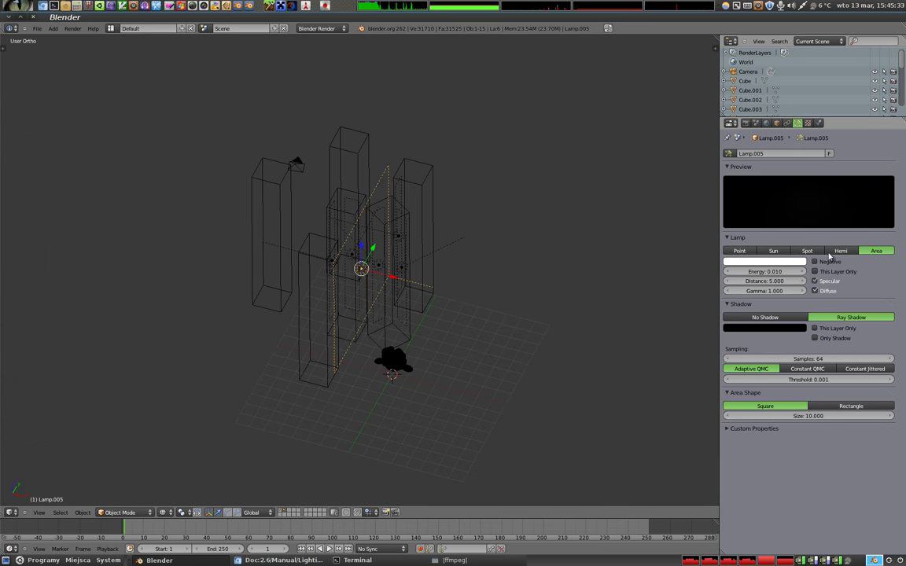
mouse_move(389, 247)
middle_down()
mouse_move(404, 279)
mouse_move(510, 290)
mouse_move(413, 204)
mouse_move(397, 275)
mouse_move(276, 348)
mouse_move(304, 334)
mouse_move(396, 403)
mouse_move(412, 389)
middle_up()
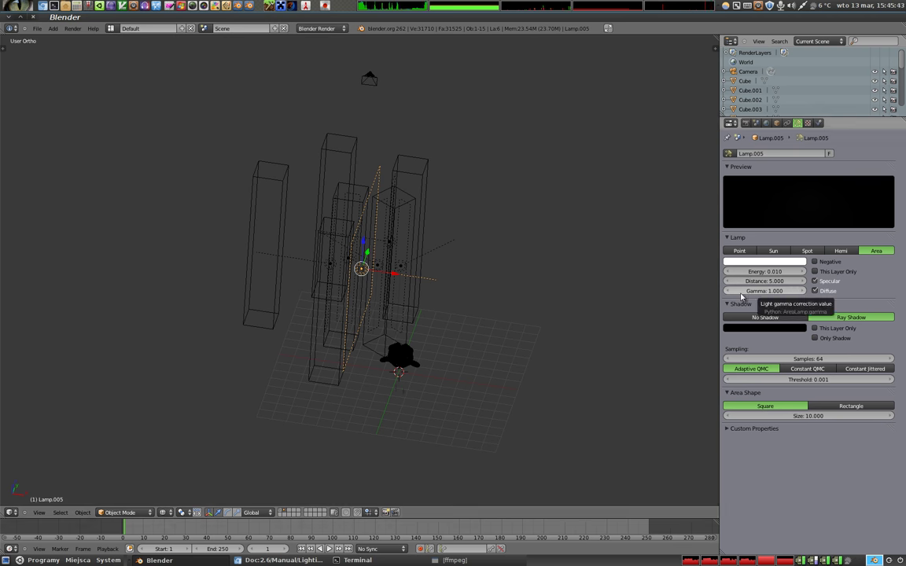
mouse_move(358, 267)
middle_down()
mouse_move(387, 318)
mouse_move(409, 314)
middle_up()
mouse_move(762, 291)
mouse_down()
mouse_move(771, 307)
mouse_move(770, 291)
mouse_up()
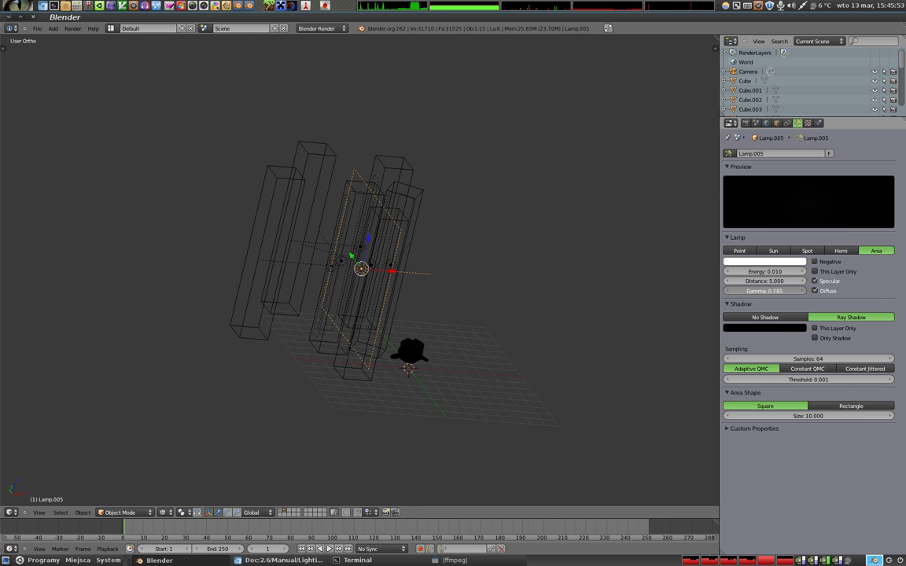
drag(763, 291, 750, 300)
mouse_move(301, 251)
middle_down()
mouse_move(313, 300)
mouse_move(233, 283)
mouse_move(352, 404)
middle_up()
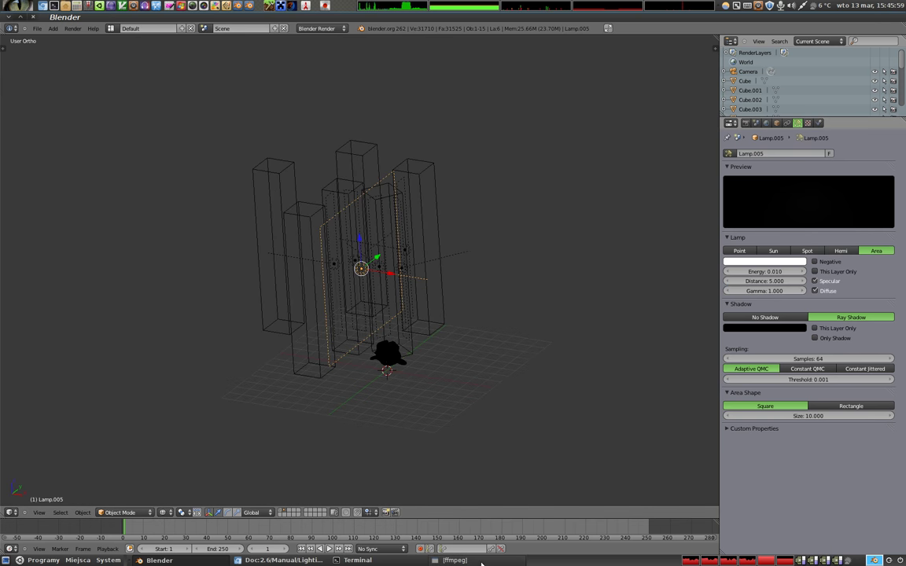